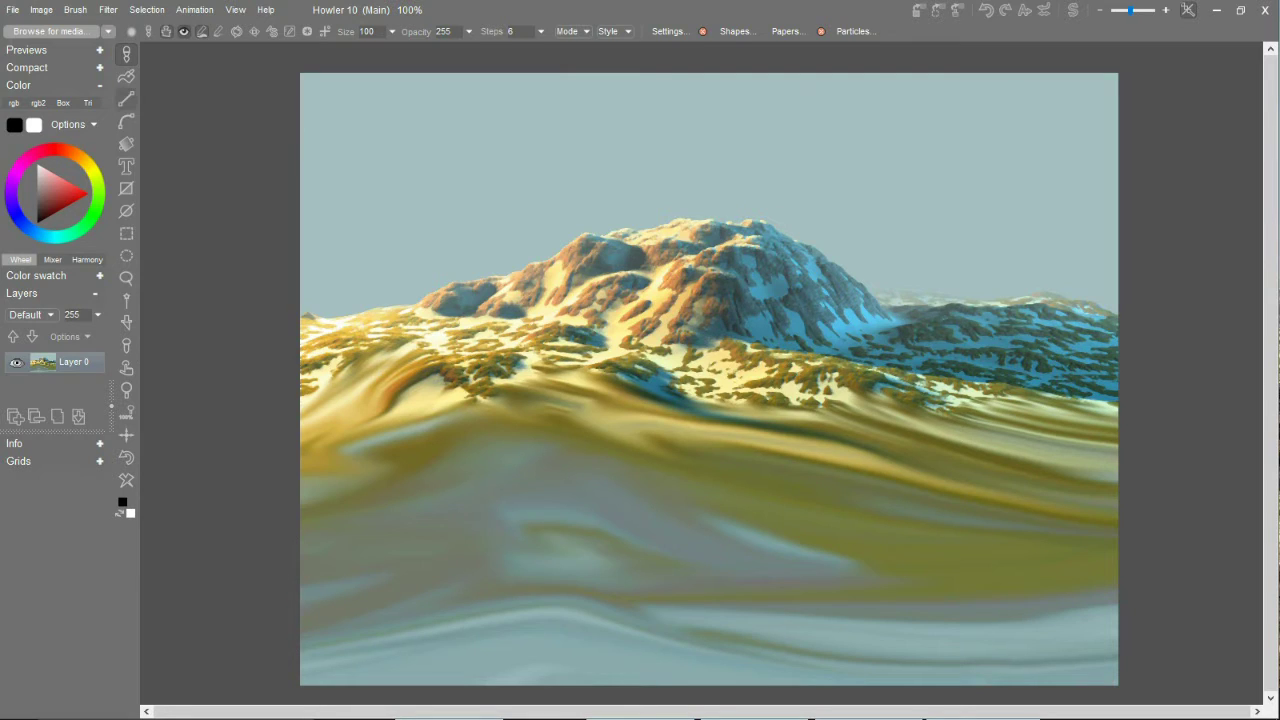
Choose the Gooy_Smear brush from the Oils brushes and set the paint color to white
{"action": "left_click", "coordinate": [50, 31]}
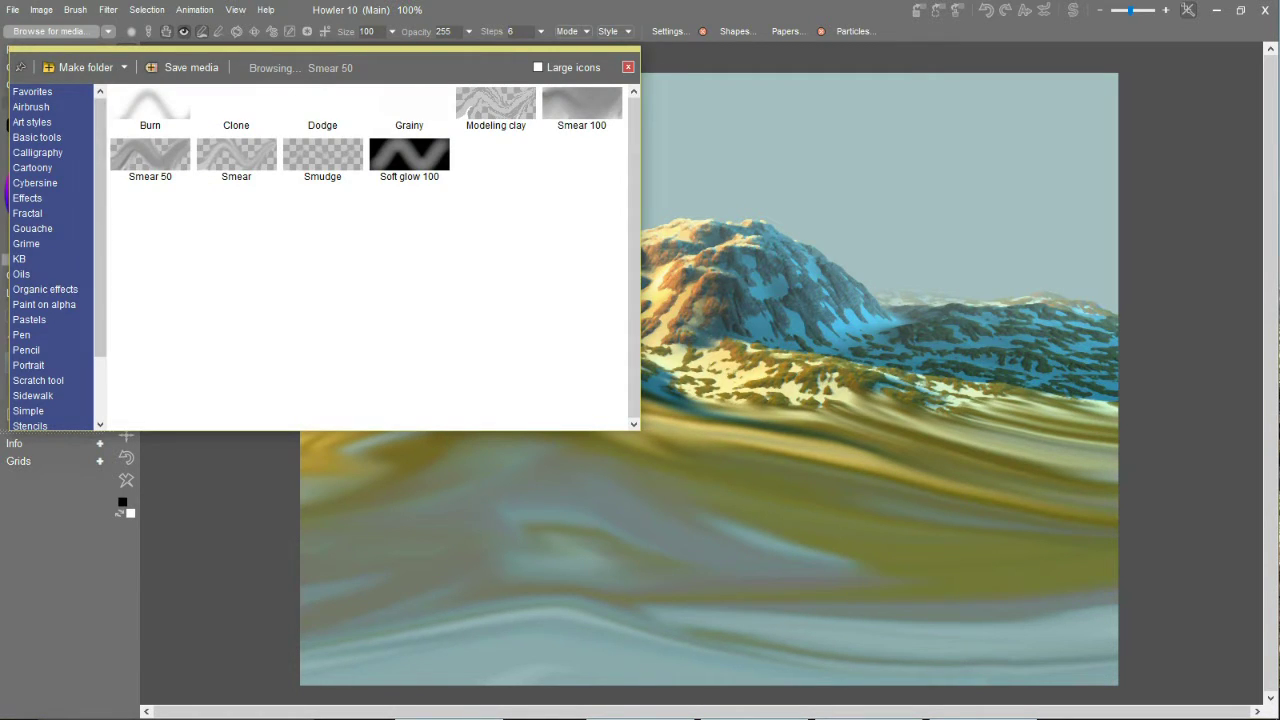
{"action": "left_click", "coordinate": [21, 273]}
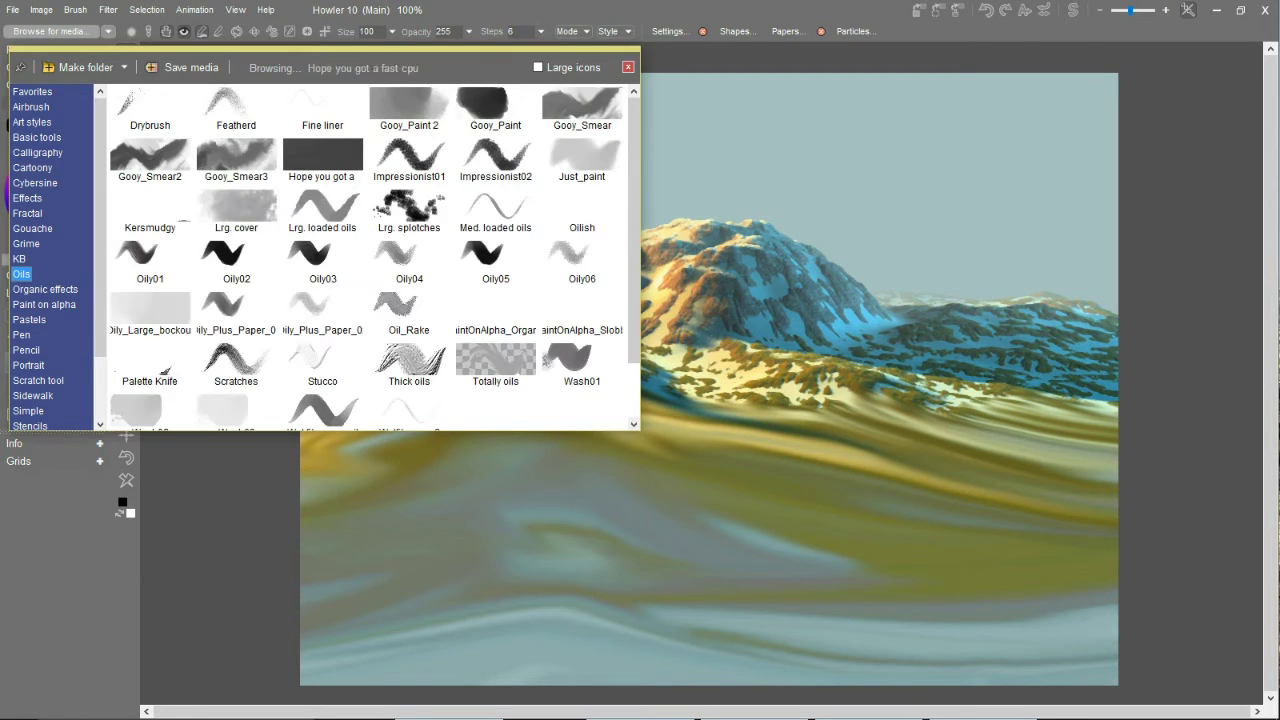
{"action": "left_click", "coordinate": [581, 108]}
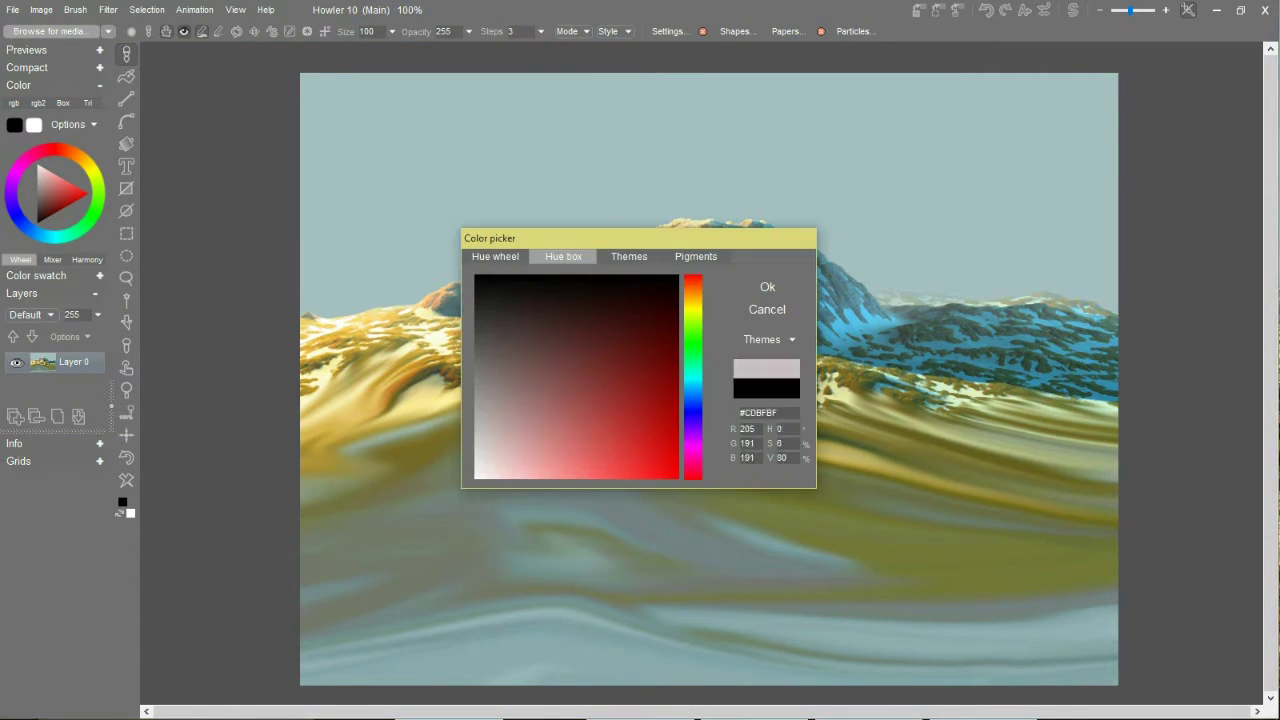
{"action": "key", "text": "Return"}
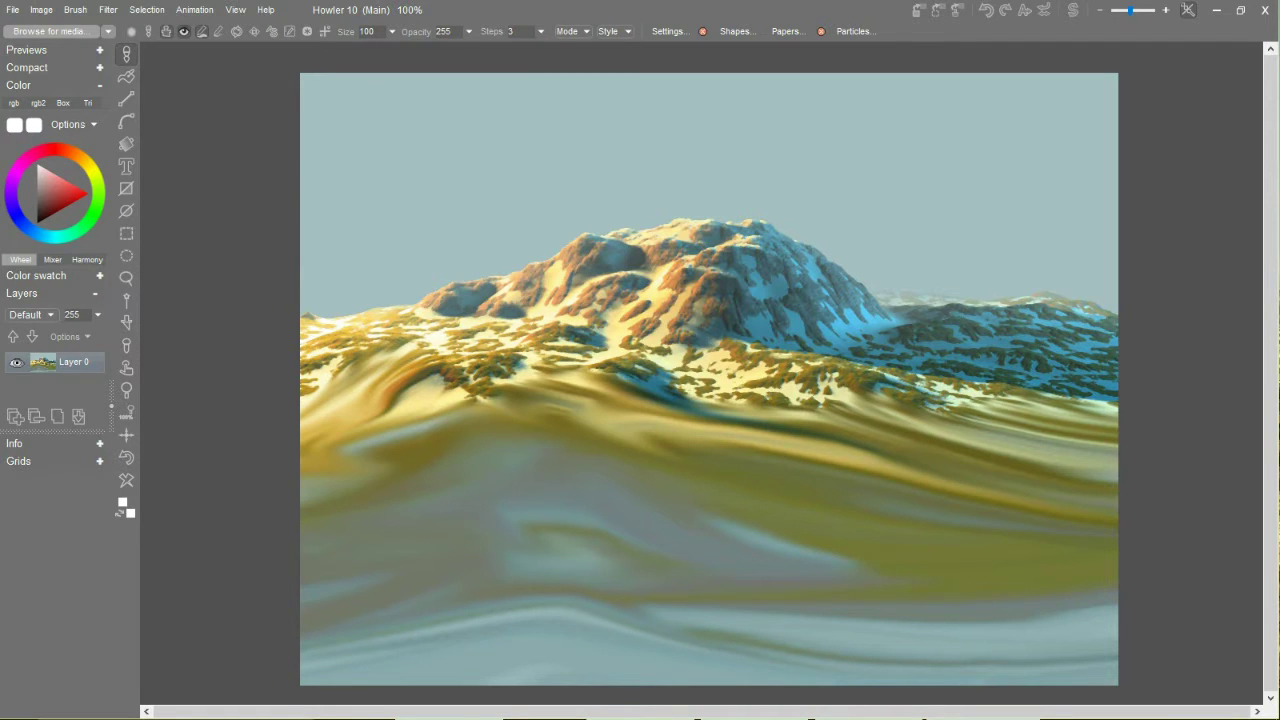
Undo a first trial stroke and paint white clouds in the sky on both sides of the mountain
{"action": "mouse_move", "coordinate": [308, 185]}
{"action": "left_mouse_down"}
{"action": "mouse_move", "coordinate": [490, 220]}
{"action": "mouse_move", "coordinate": [535, 125]}
{"action": "mouse_move", "coordinate": [575, 105]}
{"action": "left_mouse_up"}
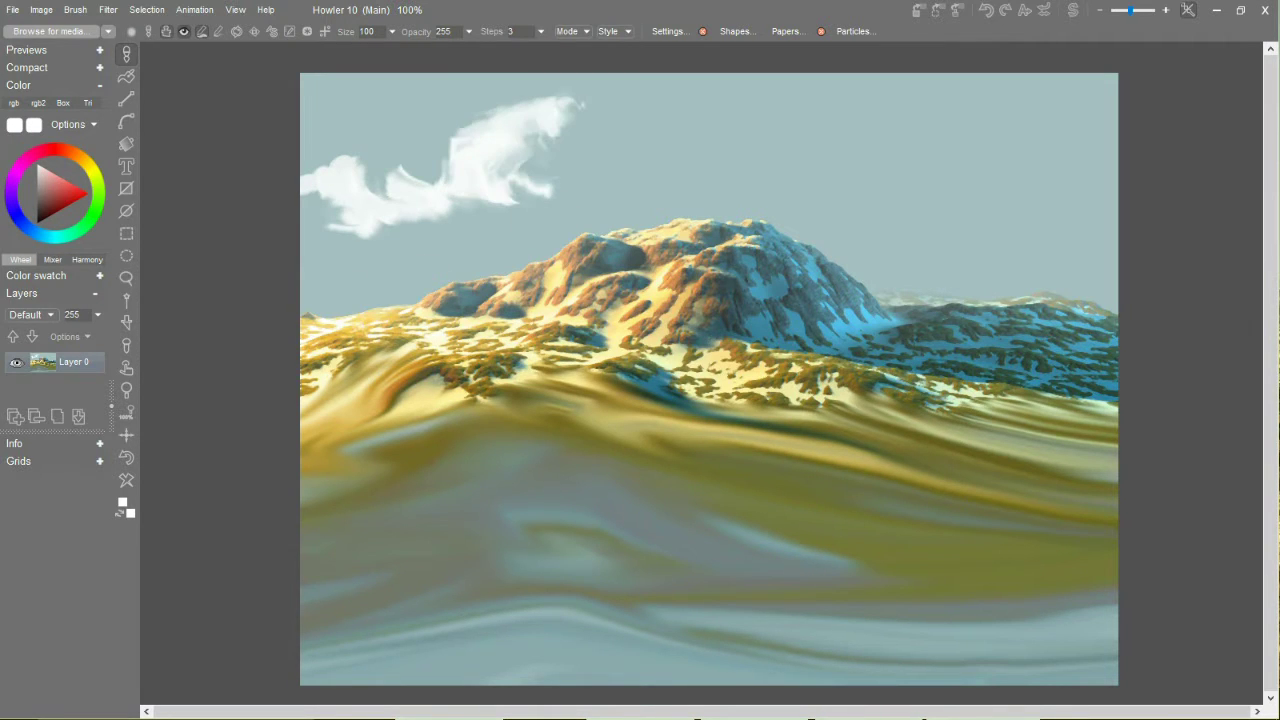
{"action": "key", "text": "ctrl+z"}
{"action": "mouse_move", "coordinate": [484, 208]}
{"action": "left_mouse_down"}
{"action": "mouse_move", "coordinate": [492, 95]}
{"action": "mouse_move", "coordinate": [535, 82]}
{"action": "left_mouse_up"}
{"action": "mouse_move", "coordinate": [490, 200]}
{"action": "left_mouse_down"}
{"action": "mouse_move", "coordinate": [605, 105]}
{"action": "mouse_move", "coordinate": [545, 200]}
{"action": "mouse_move", "coordinate": [420, 215]}
{"action": "mouse_move", "coordinate": [310, 250]}
{"action": "left_mouse_up"}
{"action": "mouse_move", "coordinate": [820, 140]}
{"action": "left_mouse_down"}
{"action": "mouse_move", "coordinate": [860, 215]}
{"action": "mouse_move", "coordinate": [835, 160]}
{"action": "mouse_move", "coordinate": [895, 115]}
{"action": "mouse_move", "coordinate": [945, 130]}
{"action": "mouse_move", "coordinate": [985, 205]}
{"action": "left_mouse_up"}
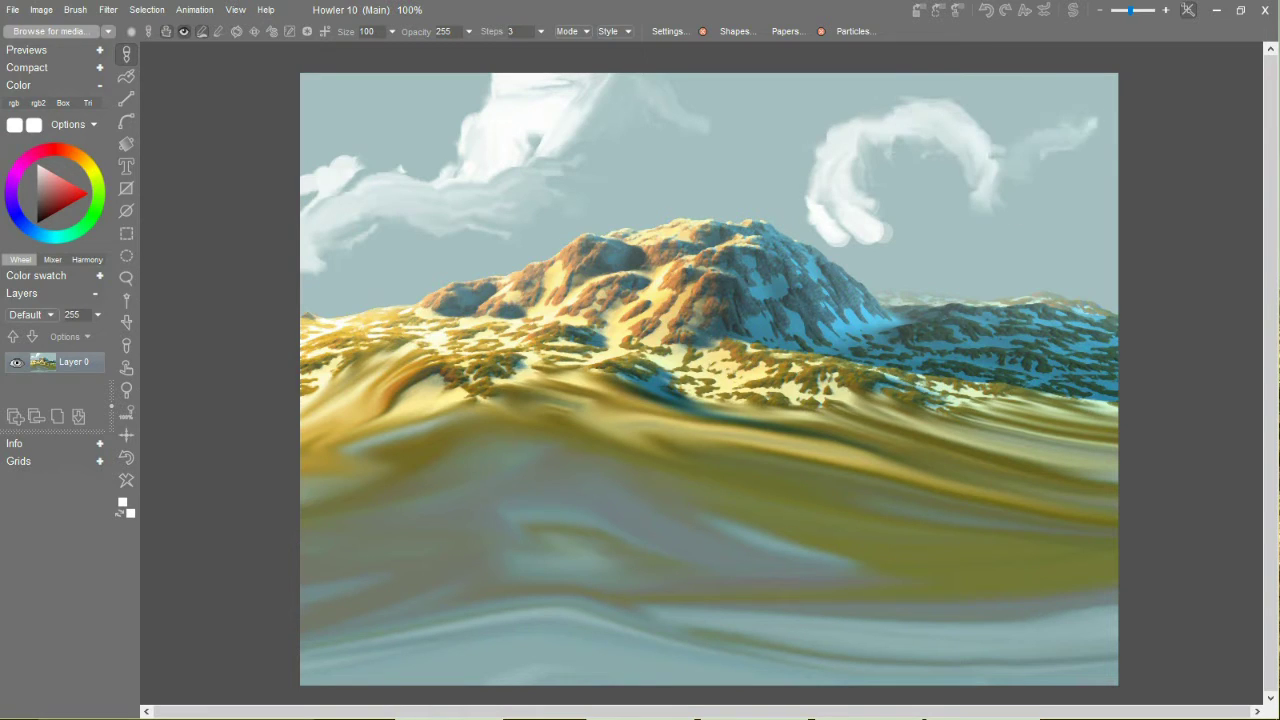
{"action": "left_click_drag", "start_coordinate": [762, 262], "coordinate": [778, 228]}
Show the image in a small floating preview window and place it beside the canvas
{"action": "left_click", "coordinate": [42, 9]}
{"action": "key", "text": "Escape"}
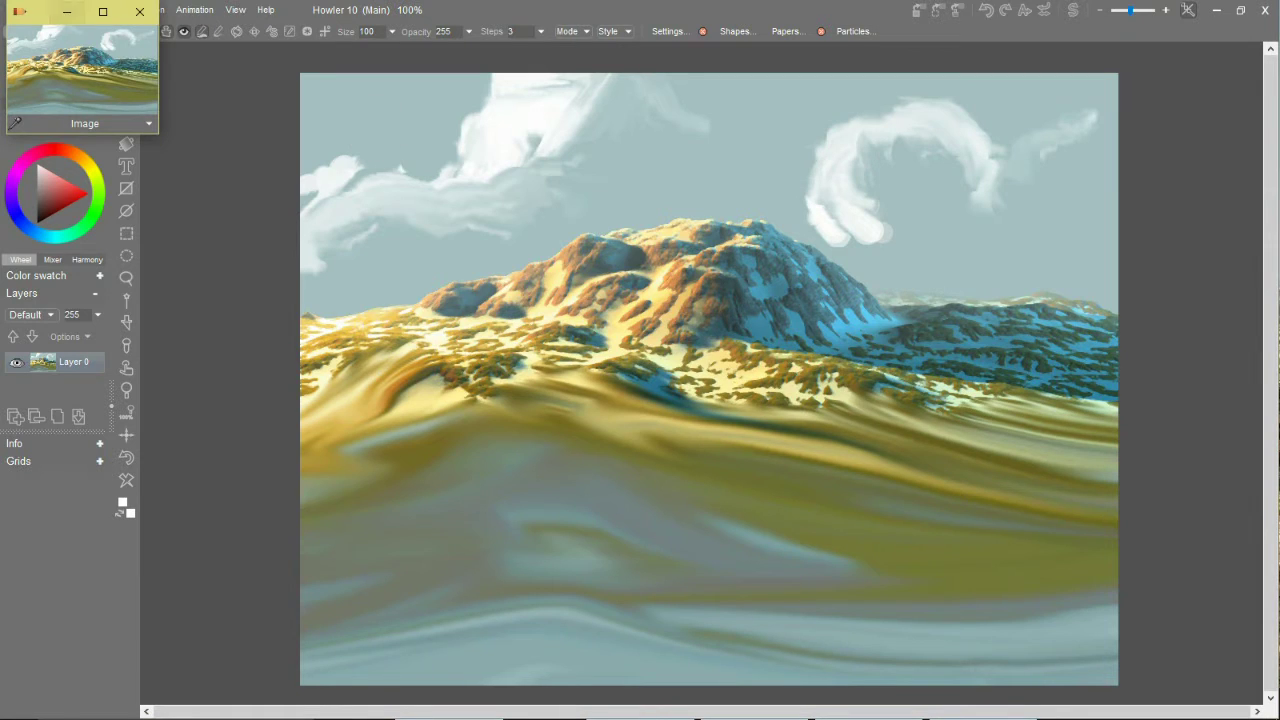
{"action": "left_click_drag", "start_coordinate": [67, 11], "coordinate": [1175, 163]}
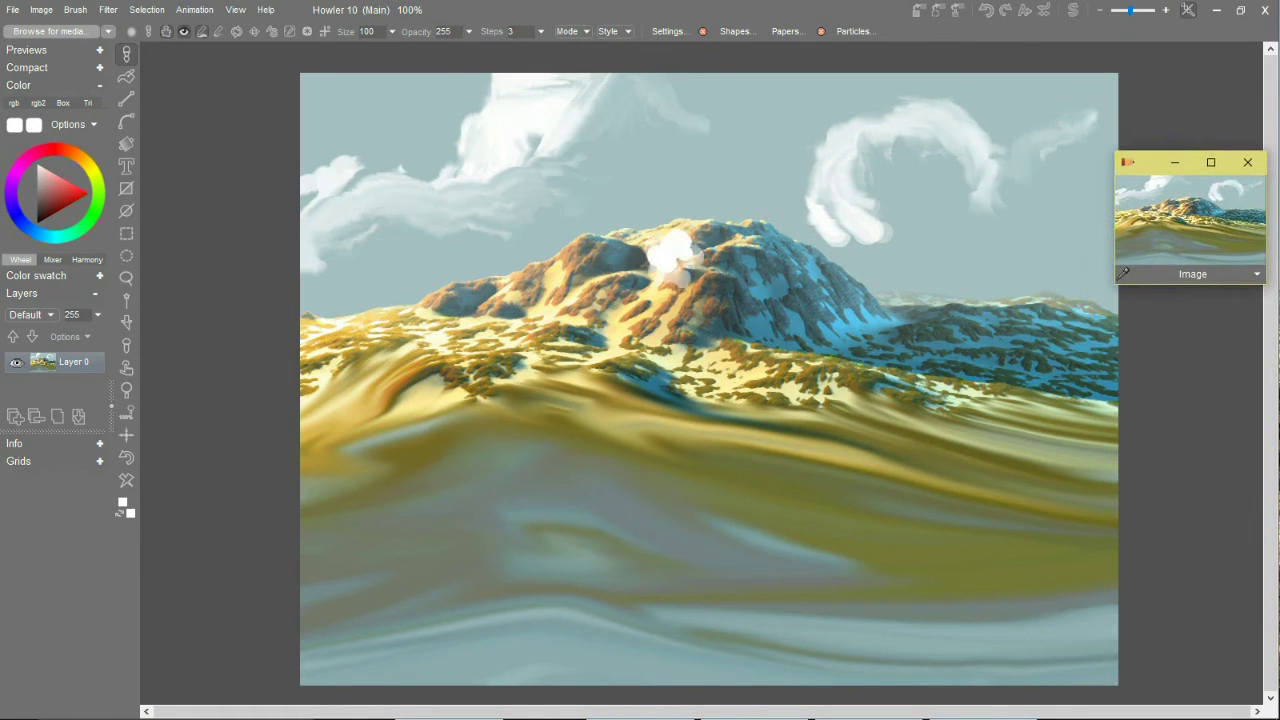
Paint billowing white clouds over the mountain's right slope, undoing the horizontal smears across the peak
{"action": "mouse_move", "coordinate": [868, 234]}
{"action": "left_mouse_down"}
{"action": "mouse_move", "coordinate": [814, 258]}
{"action": "mouse_move", "coordinate": [740, 326]}
{"action": "left_mouse_up"}
{"action": "left_click_drag", "start_coordinate": [882, 312], "coordinate": [905, 262]}
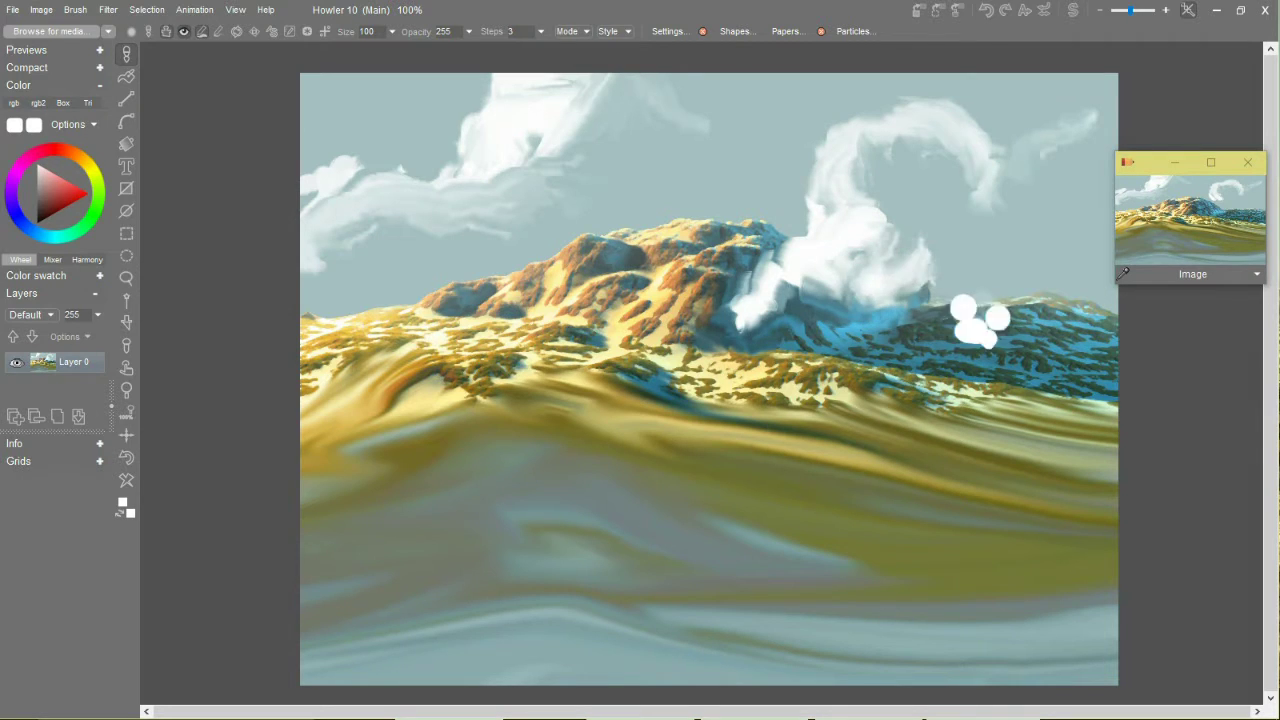
{"action": "mouse_move", "coordinate": [978, 322]}
{"action": "left_mouse_down"}
{"action": "mouse_move", "coordinate": [885, 220]}
{"action": "mouse_move", "coordinate": [875, 165]}
{"action": "mouse_move", "coordinate": [990, 242]}
{"action": "mouse_move", "coordinate": [1060, 185]}
{"action": "mouse_move", "coordinate": [860, 240]}
{"action": "mouse_move", "coordinate": [880, 255]}
{"action": "mouse_move", "coordinate": [600, 262]}
{"action": "mouse_move", "coordinate": [890, 268]}
{"action": "mouse_move", "coordinate": [1060, 290]}
{"action": "mouse_move", "coordinate": [915, 281]}
{"action": "left_mouse_up"}
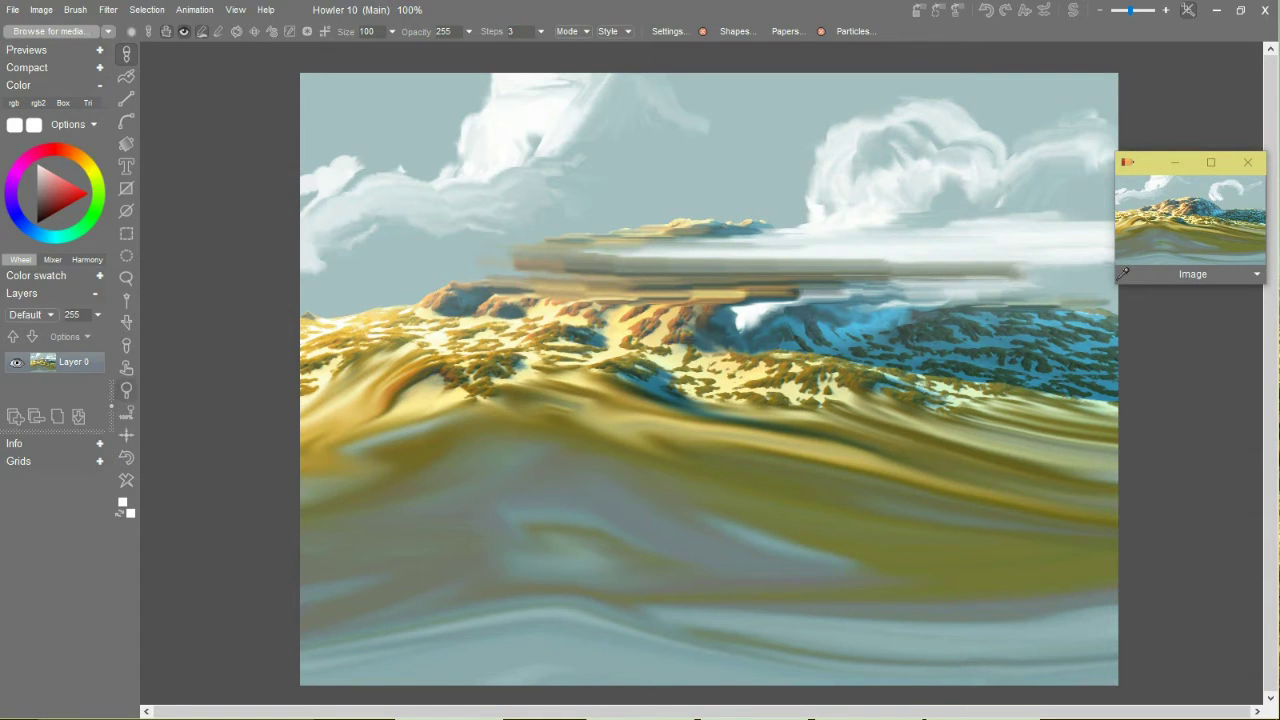
{"action": "key", "text": "ctrl+z"}
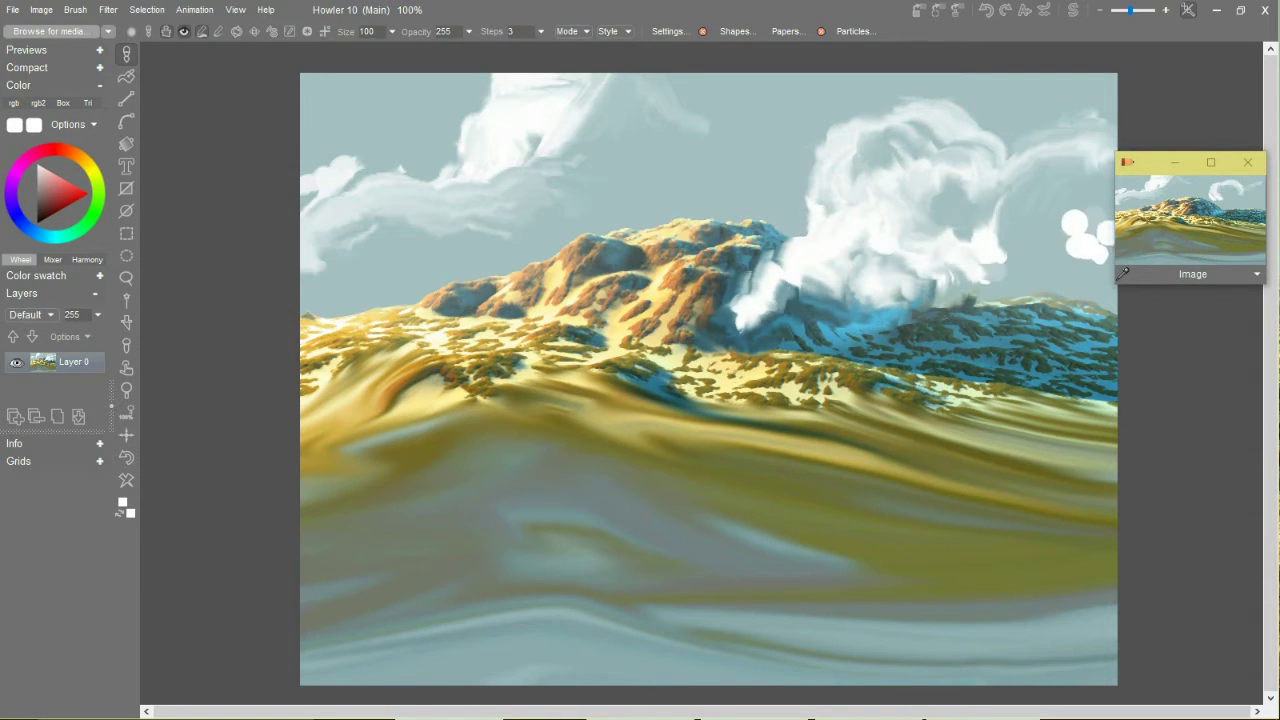
Smear horizontal white cloud bands across the whole mountain and fade that action to 124
{"action": "mouse_move", "coordinate": [415, 225]}
{"action": "left_mouse_down"}
{"action": "mouse_move", "coordinate": [775, 228]}
{"action": "mouse_move", "coordinate": [595, 238]}
{"action": "mouse_move", "coordinate": [955, 258]}
{"action": "mouse_move", "coordinate": [350, 278]}
{"action": "mouse_move", "coordinate": [780, 280]}
{"action": "mouse_move", "coordinate": [565, 282]}
{"action": "mouse_move", "coordinate": [355, 325]}
{"action": "mouse_move", "coordinate": [340, 280]}
{"action": "mouse_move", "coordinate": [460, 268]}
{"action": "mouse_move", "coordinate": [990, 300]}
{"action": "mouse_move", "coordinate": [1115, 290]}
{"action": "mouse_move", "coordinate": [1030, 310]}
{"action": "left_mouse_up"}
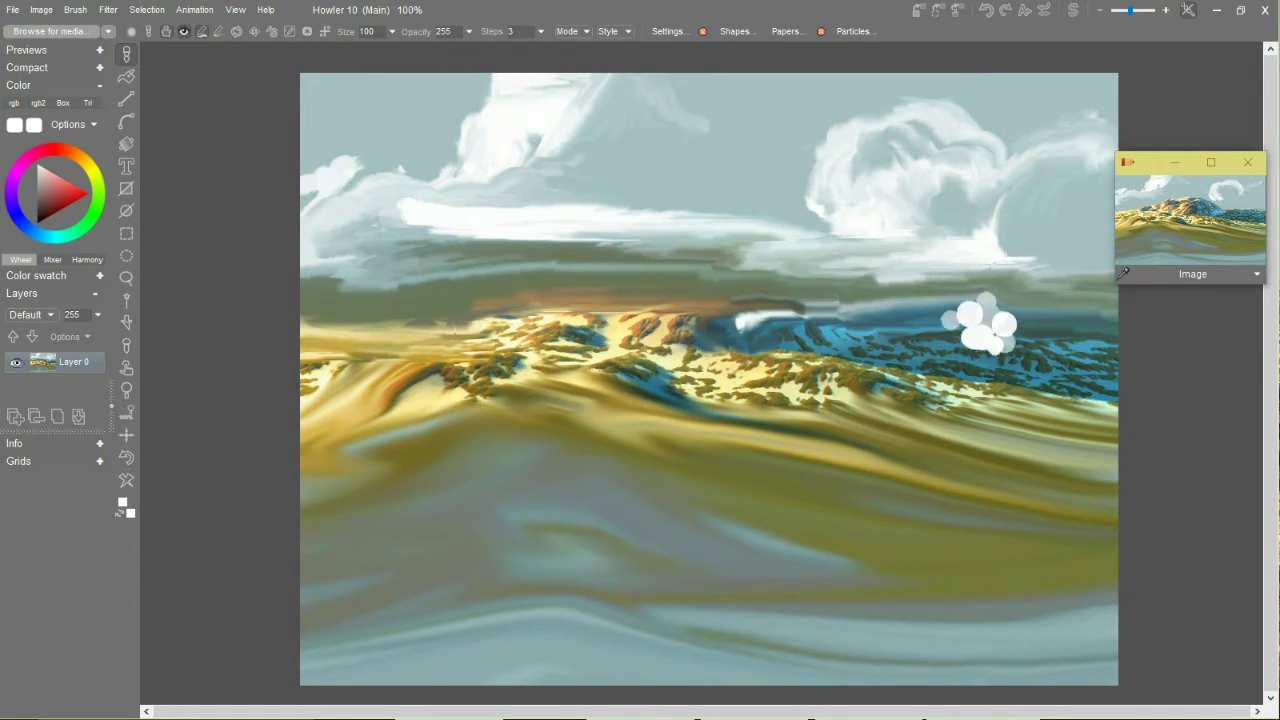
{"action": "left_click", "coordinate": [108, 9]}
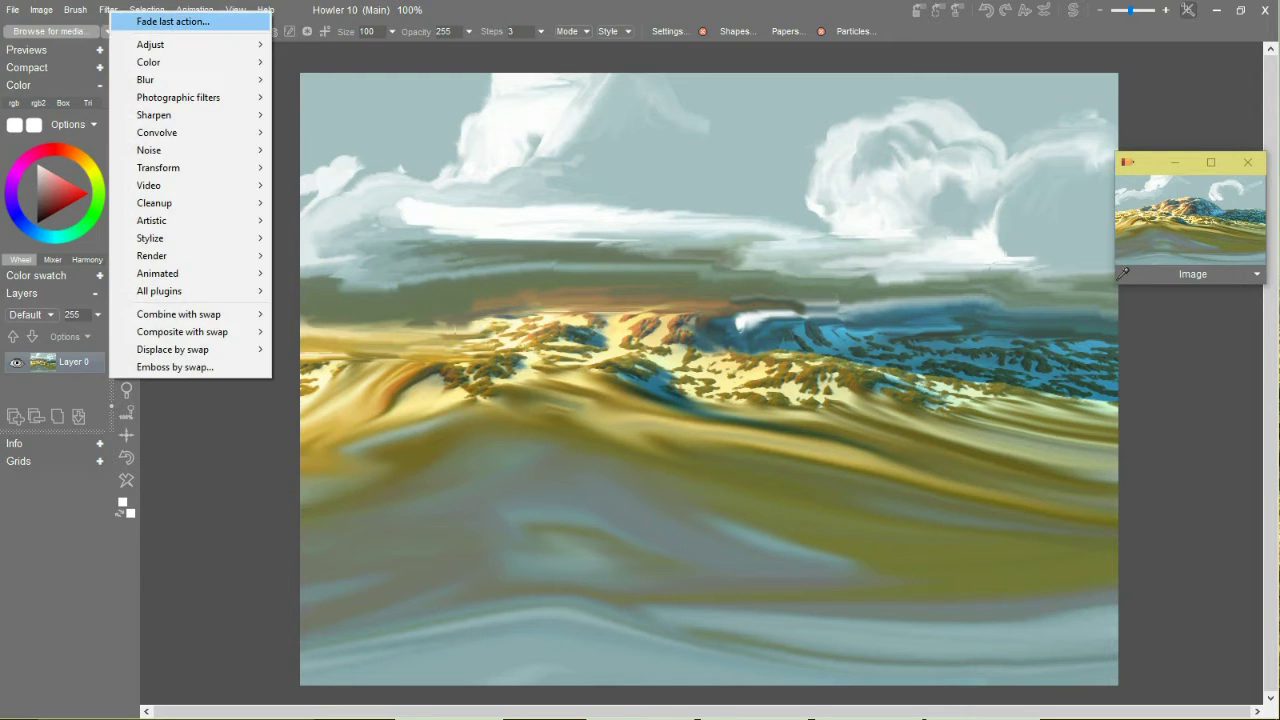
{"action": "left_click", "coordinate": [150, 20]}
{"action": "left_click_drag", "start_coordinate": [622, 355], "coordinate": [635, 355]}
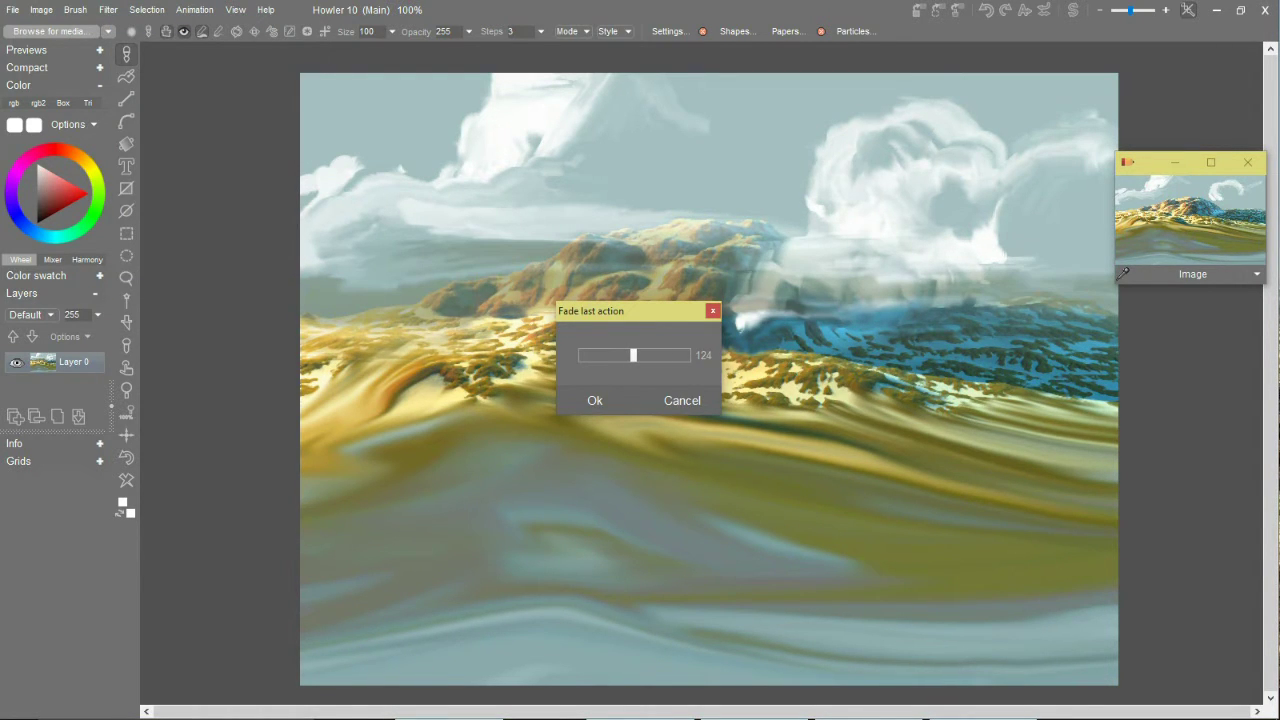
{"action": "left_click", "coordinate": [594, 400]}
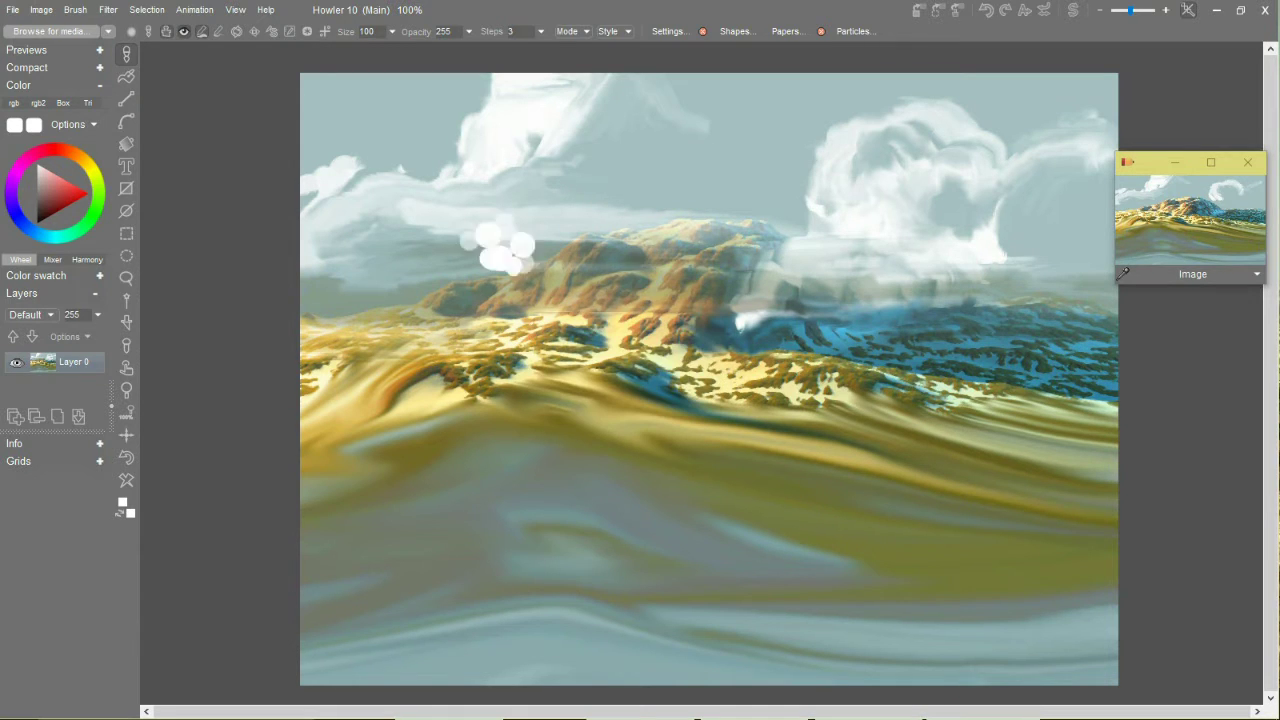
Paint rounded white clouds over the snowy hills on the left and right of the middle ground
{"action": "mouse_move", "coordinate": [545, 335]}
{"action": "left_mouse_down"}
{"action": "mouse_move", "coordinate": [520, 365]}
{"action": "mouse_move", "coordinate": [515, 348]}
{"action": "mouse_move", "coordinate": [425, 340]}
{"action": "mouse_move", "coordinate": [315, 405]}
{"action": "left_mouse_up"}
{"action": "mouse_move", "coordinate": [490, 355]}
{"action": "left_mouse_down"}
{"action": "mouse_move", "coordinate": [450, 400]}
{"action": "mouse_move", "coordinate": [320, 430]}
{"action": "mouse_move", "coordinate": [740, 350]}
{"action": "mouse_move", "coordinate": [671, 368]}
{"action": "mouse_move", "coordinate": [570, 320]}
{"action": "mouse_move", "coordinate": [450, 330]}
{"action": "left_mouse_up"}
{"action": "mouse_move", "coordinate": [975, 400]}
{"action": "left_mouse_down"}
{"action": "mouse_move", "coordinate": [1045, 430]}
{"action": "mouse_move", "coordinate": [1080, 380]}
{"action": "mouse_move", "coordinate": [1100, 375]}
{"action": "mouse_move", "coordinate": [940, 360]}
{"action": "mouse_move", "coordinate": [860, 400]}
{"action": "mouse_move", "coordinate": [750, 410]}
{"action": "left_mouse_up"}
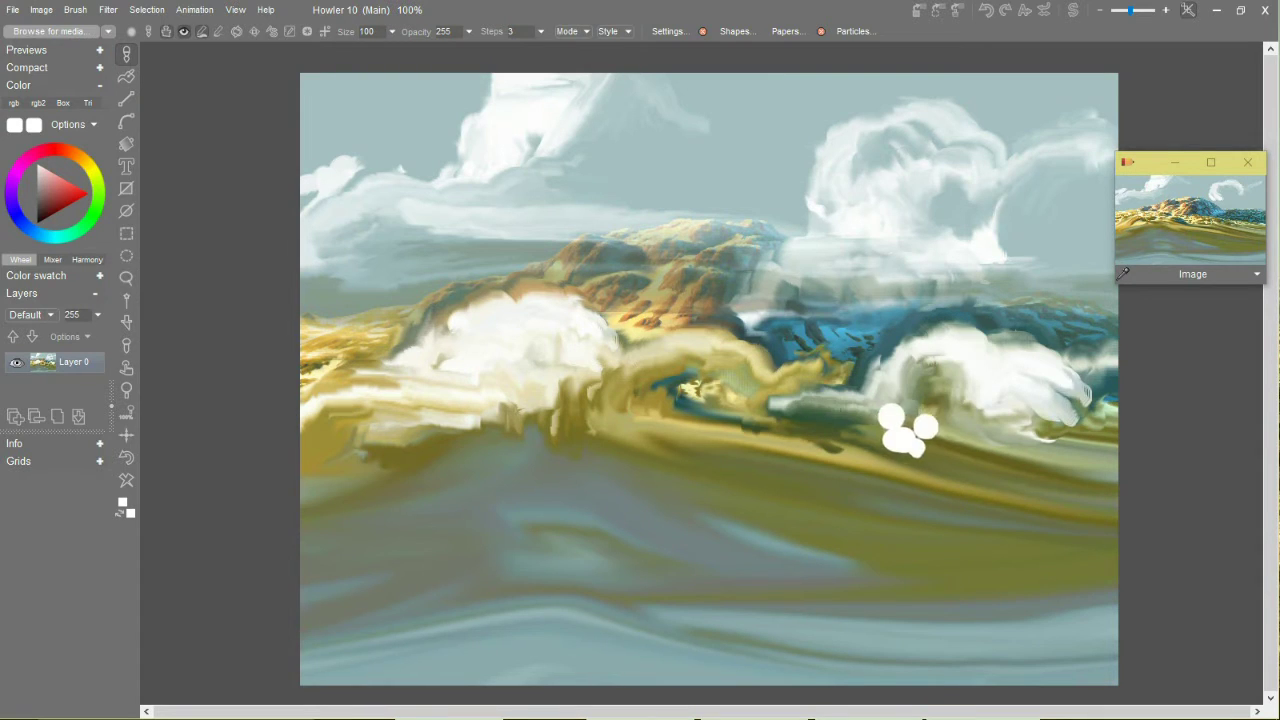
Paint wispy white clouds in the sky above the peak and fade that action to 124
{"action": "mouse_move", "coordinate": [635, 205]}
{"action": "left_mouse_down"}
{"action": "mouse_move", "coordinate": [630, 150]}
{"action": "mouse_move", "coordinate": [785, 120]}
{"action": "mouse_move", "coordinate": [670, 175]}
{"action": "left_mouse_up"}
{"action": "left_click_drag", "start_coordinate": [810, 170], "coordinate": [620, 190]}
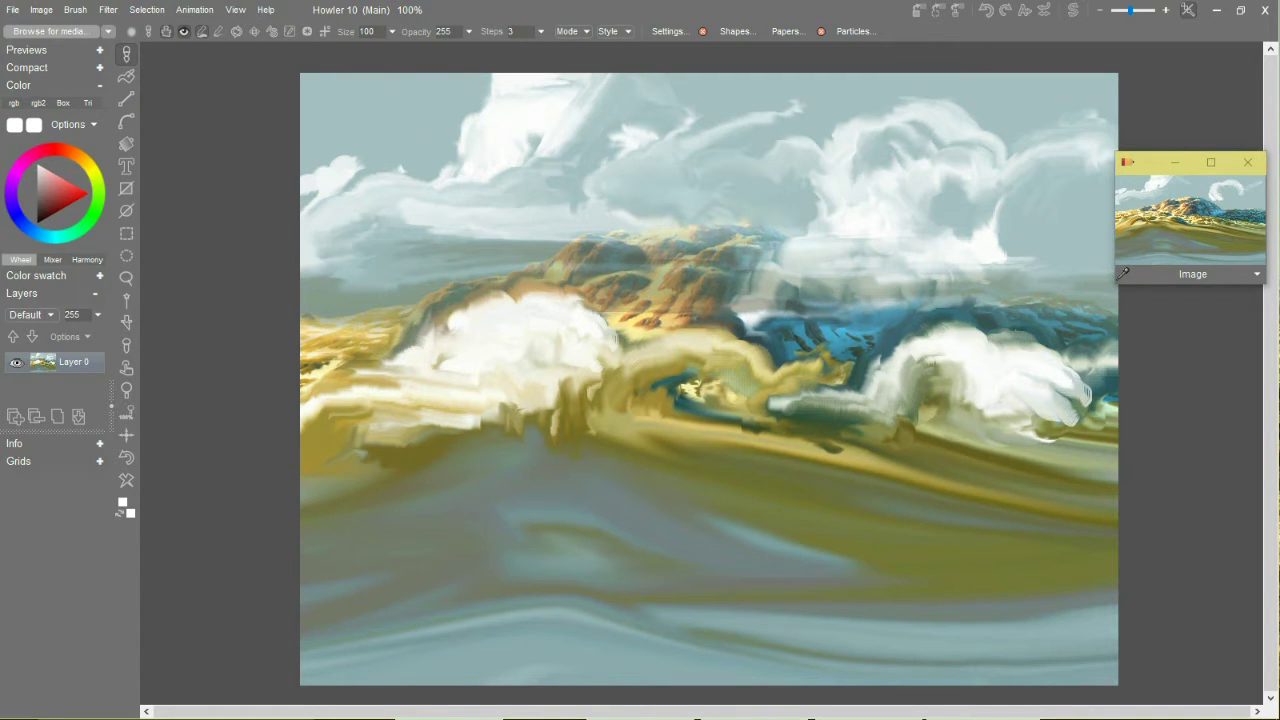
{"action": "left_click", "coordinate": [113, 10]}
{"action": "left_click", "coordinate": [180, 22]}
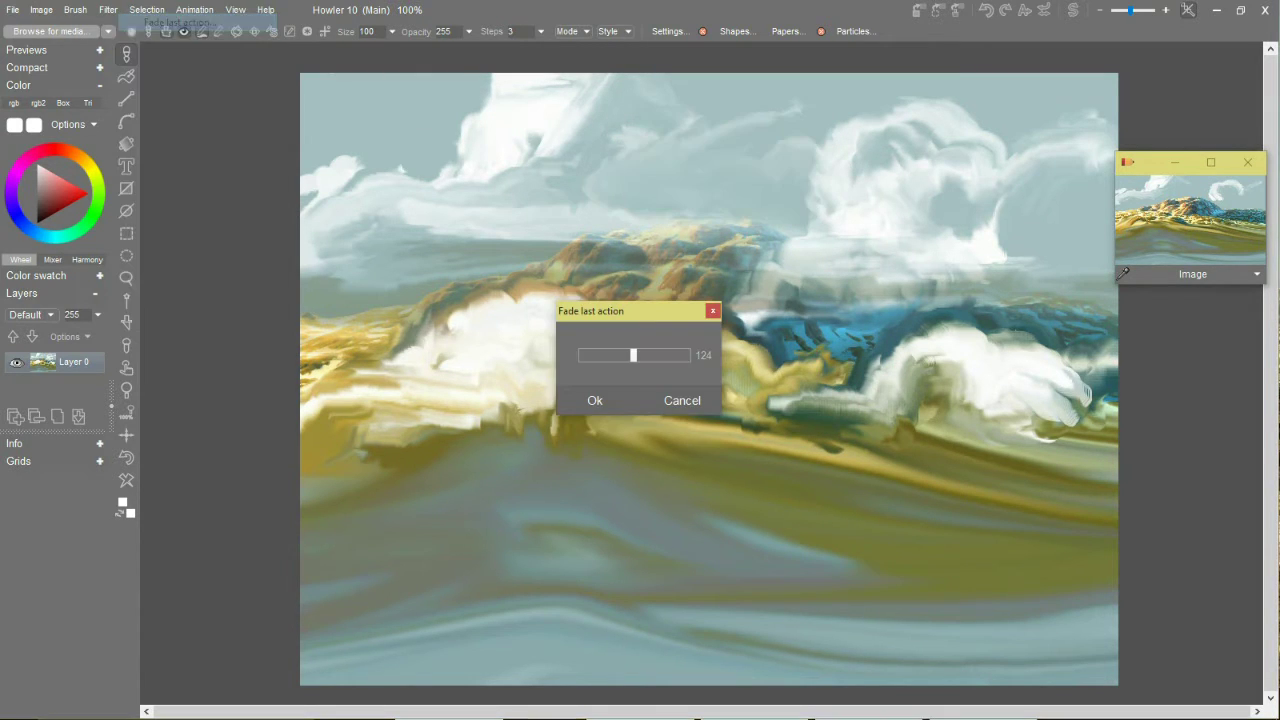
{"action": "left_click", "coordinate": [594, 397]}
Smear sweeping strokes through the clouds in the upper sky and fade that action to 201
{"action": "mouse_move", "coordinate": [330, 200]}
{"action": "left_mouse_down"}
{"action": "mouse_move", "coordinate": [470, 170]}
{"action": "mouse_move", "coordinate": [480, 150]}
{"action": "mouse_move", "coordinate": [620, 150]}
{"action": "mouse_move", "coordinate": [740, 130]}
{"action": "left_mouse_up"}
{"action": "mouse_move", "coordinate": [914, 128]}
{"action": "left_mouse_down"}
{"action": "mouse_move", "coordinate": [820, 160]}
{"action": "mouse_move", "coordinate": [740, 222]}
{"action": "mouse_move", "coordinate": [696, 166]}
{"action": "left_mouse_up"}
{"action": "left_click", "coordinate": [108, 9]}
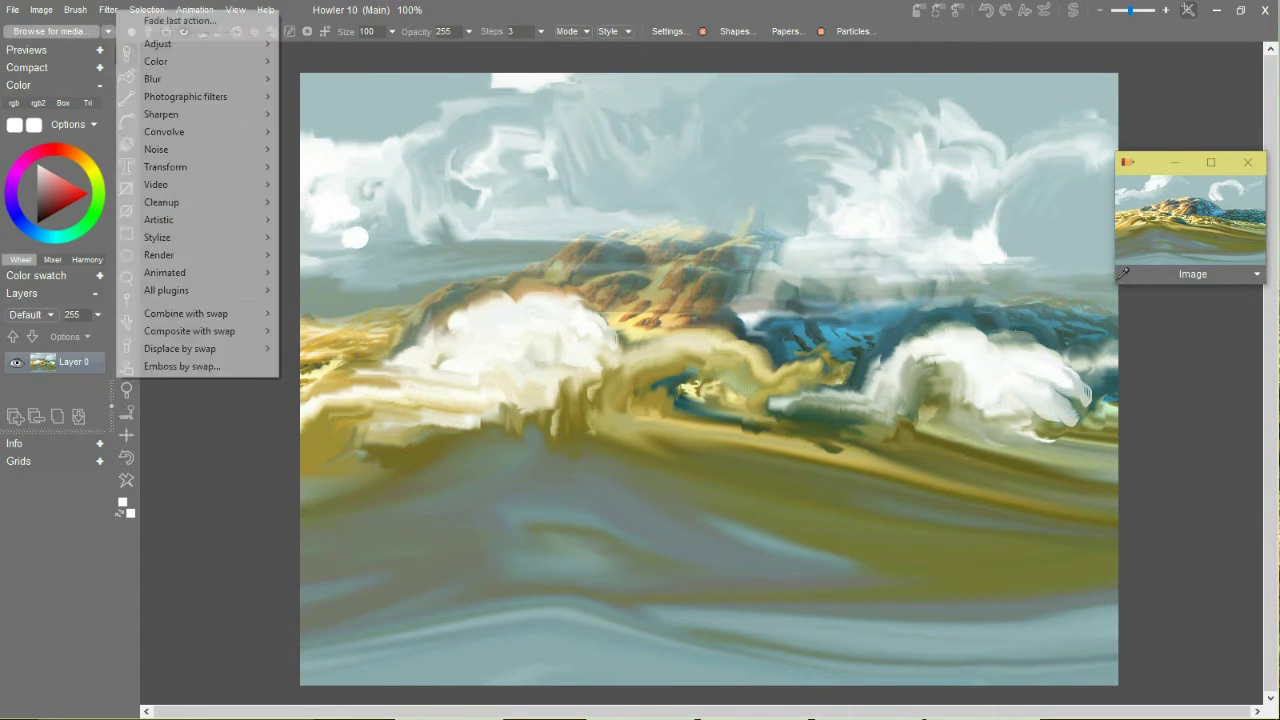
{"action": "left_click", "coordinate": [160, 20]}
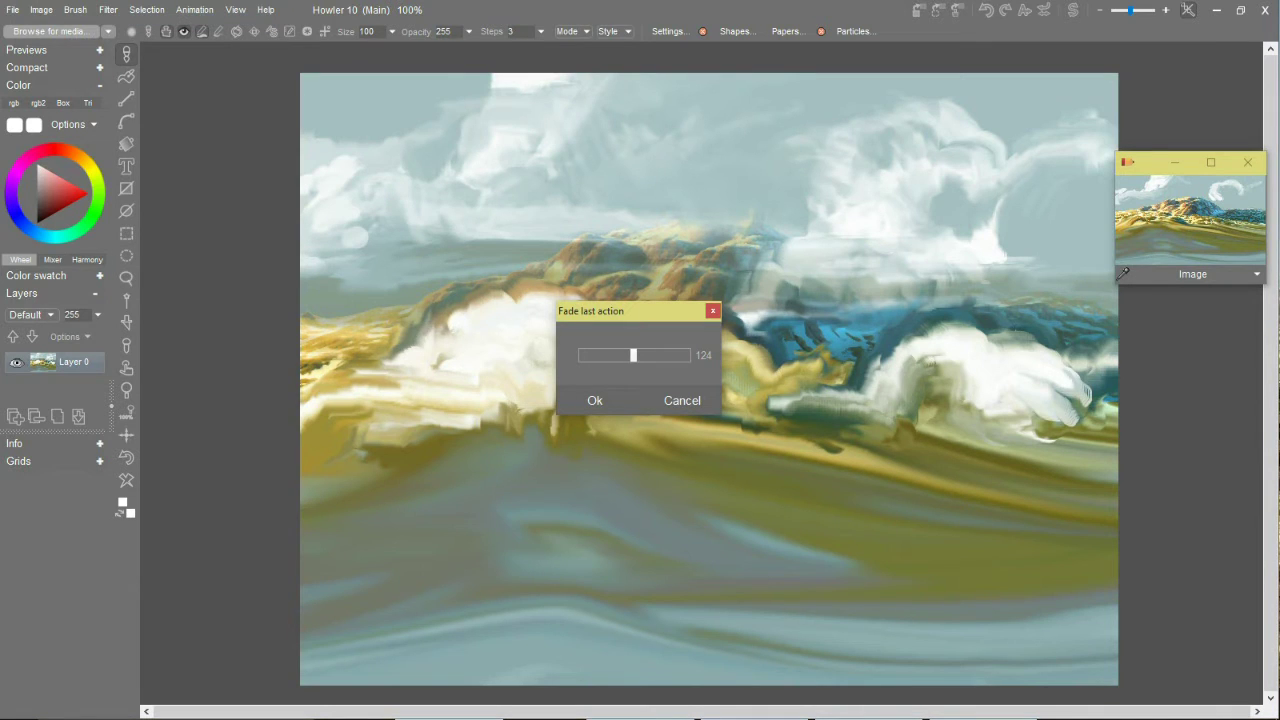
{"action": "mouse_move", "coordinate": [633, 355]}
{"action": "left_mouse_down"}
{"action": "mouse_move", "coordinate": [686, 355]}
{"action": "mouse_move", "coordinate": [665, 355]}
{"action": "left_mouse_up"}
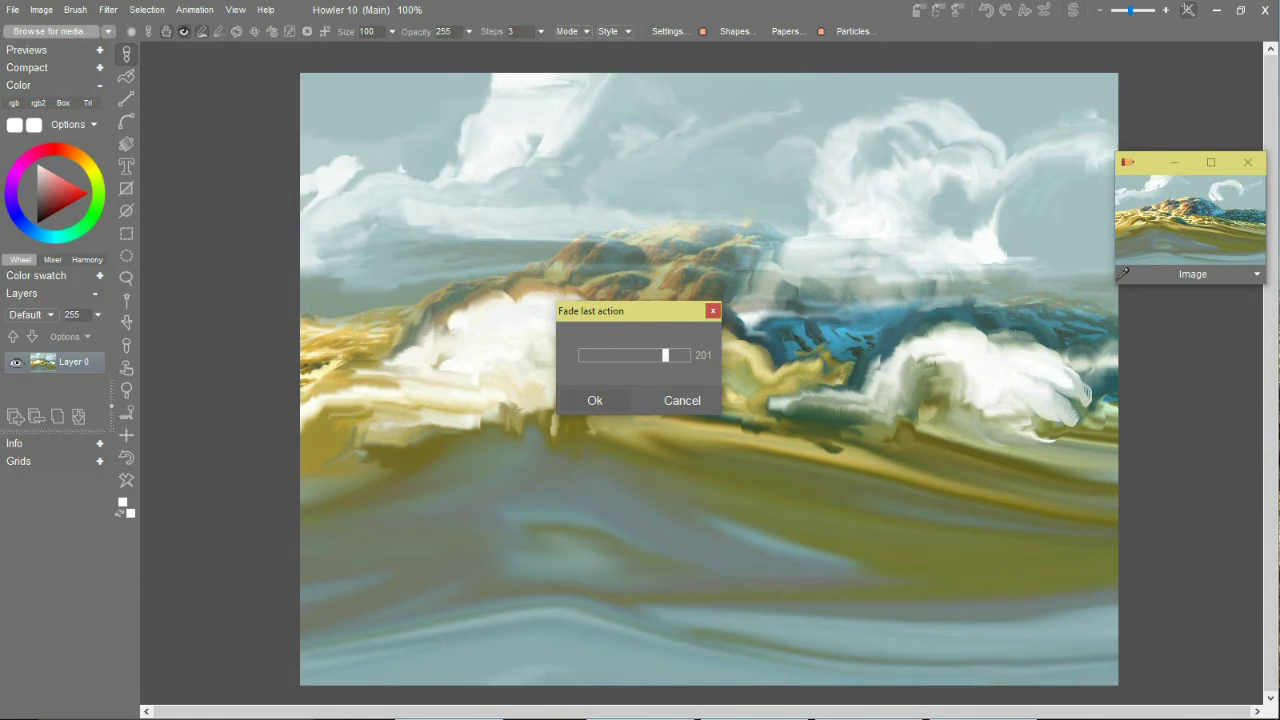
{"action": "left_click", "coordinate": [595, 400]}
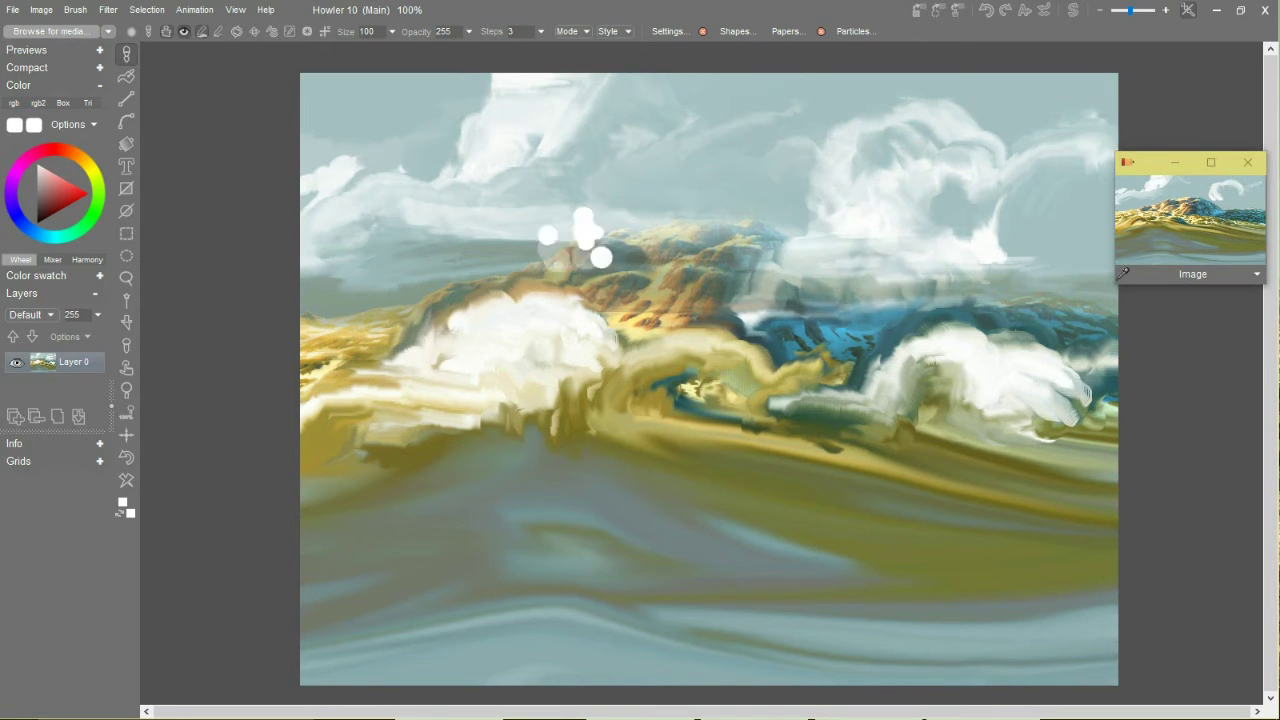
Paint a puffy white cloud over the left shoulder of the mountain and fade that action to 78
{"action": "mouse_move", "coordinate": [648, 192]}
{"action": "left_mouse_down"}
{"action": "mouse_move", "coordinate": [545, 210]}
{"action": "mouse_move", "coordinate": [420, 268]}
{"action": "left_mouse_up"}
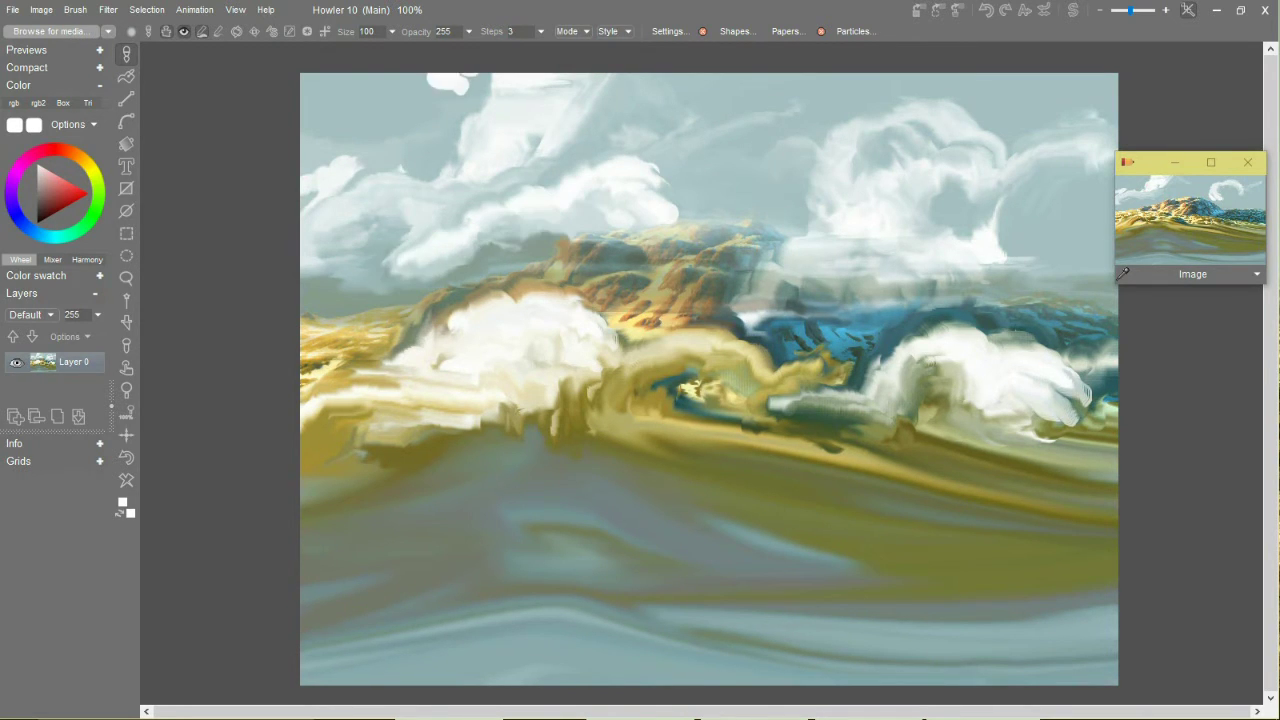
{"action": "left_click", "coordinate": [108, 10]}
{"action": "left_click", "coordinate": [150, 20]}
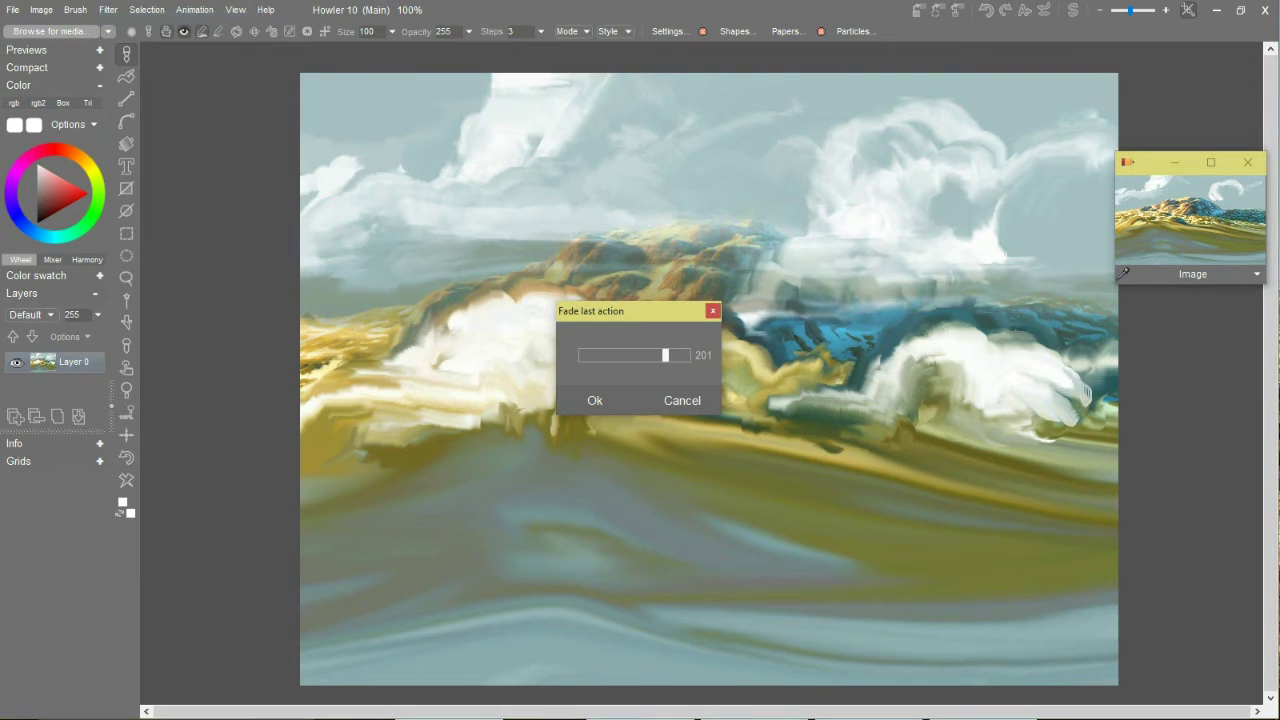
{"action": "left_click_drag", "start_coordinate": [665, 355], "coordinate": [609, 355]}
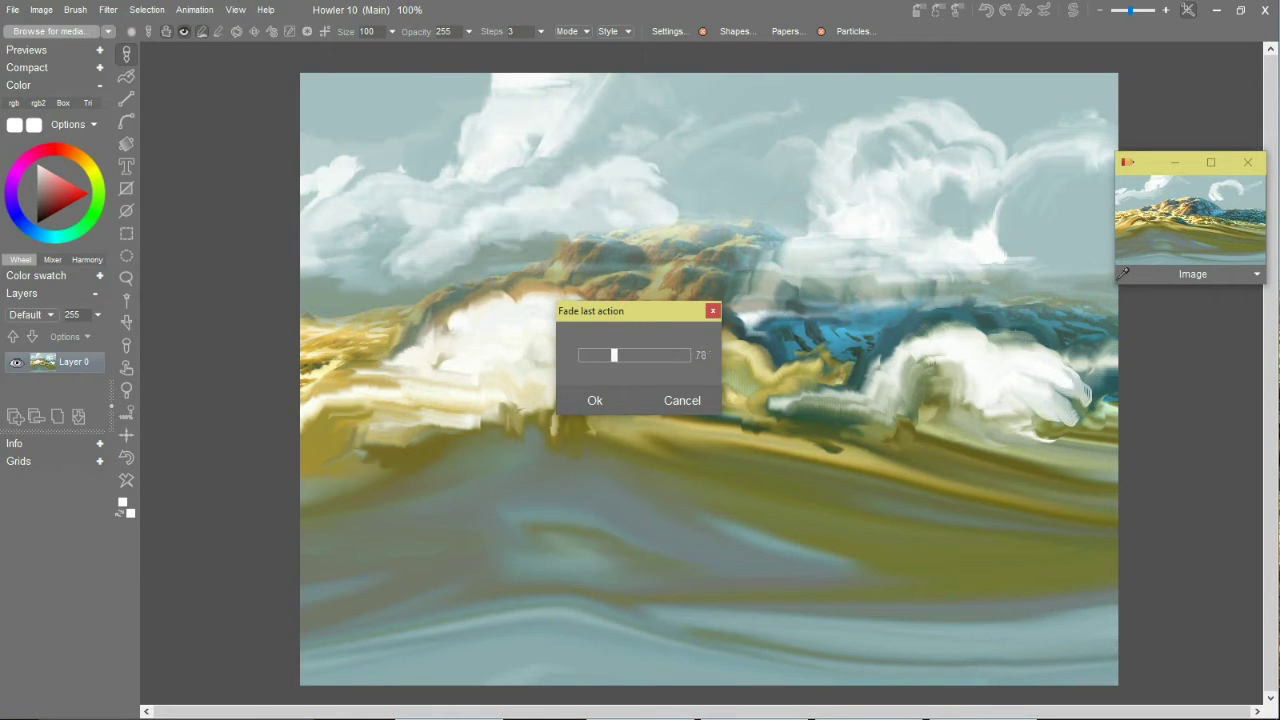
{"action": "left_click", "coordinate": [595, 400]}
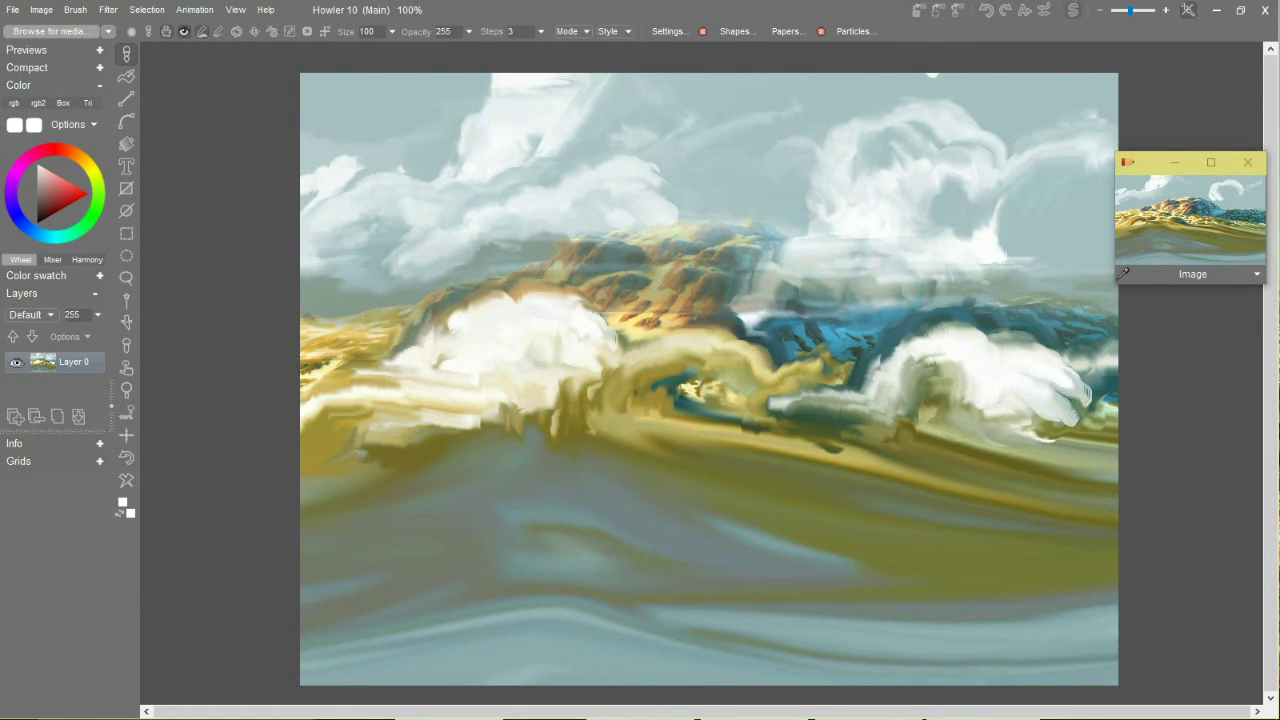
Switch to the swap image and choose the Just paint brush from the Gouache brushes
{"action": "key", "text": "j"}
{"action": "key", "text": "ctrl+z"}
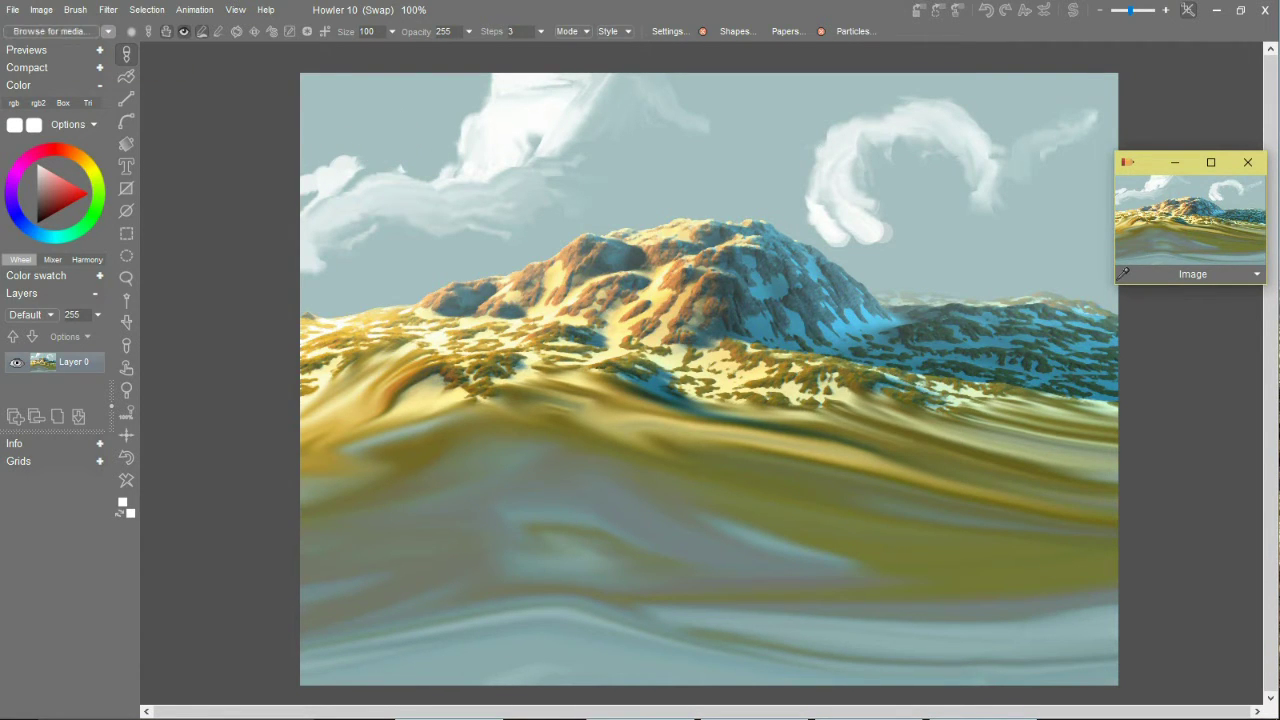
{"action": "left_click", "coordinate": [50, 31]}
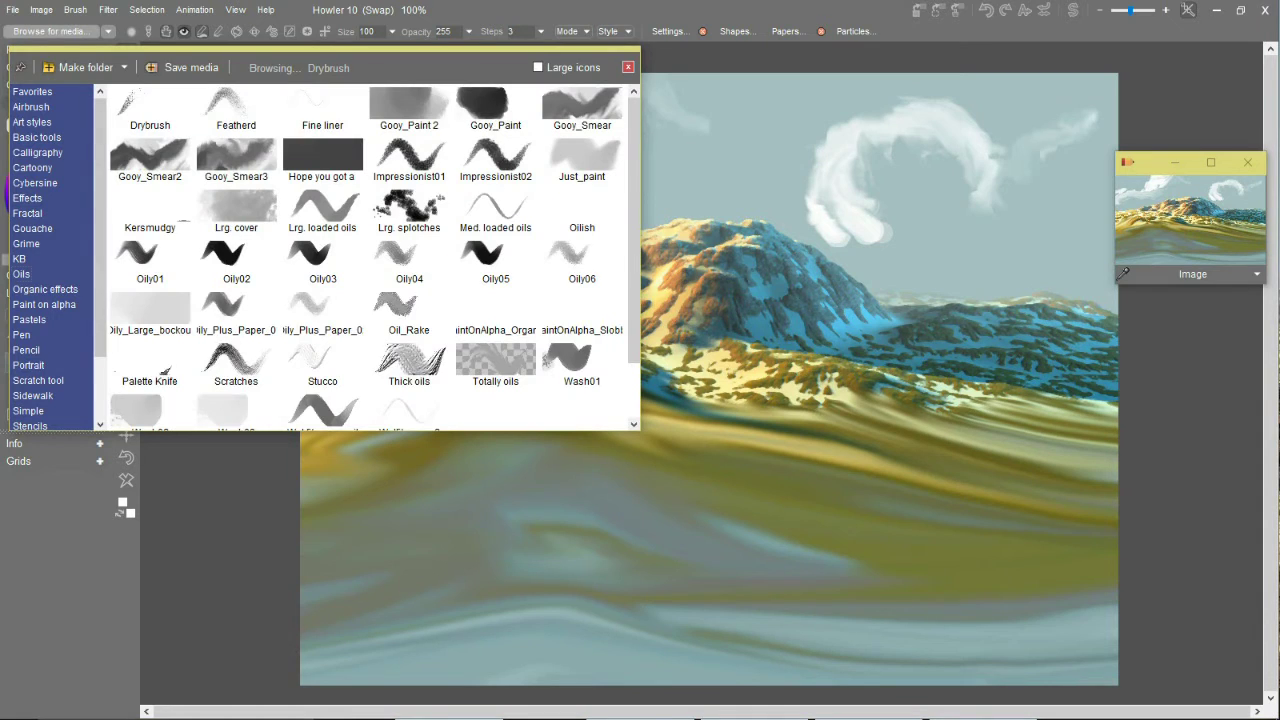
{"action": "left_click", "coordinate": [21, 274]}
{"action": "left_click", "coordinate": [31, 107]}
{"action": "left_click", "coordinate": [32, 92]}
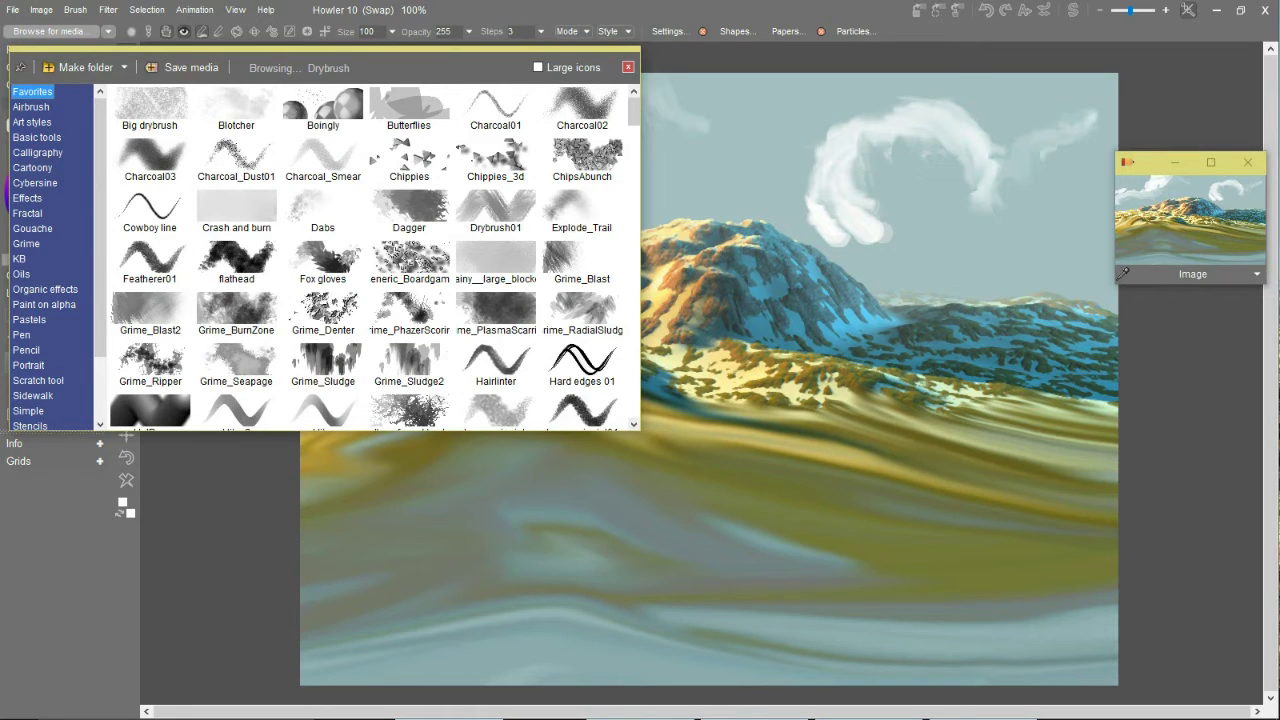
{"action": "left_click", "coordinate": [32, 228]}
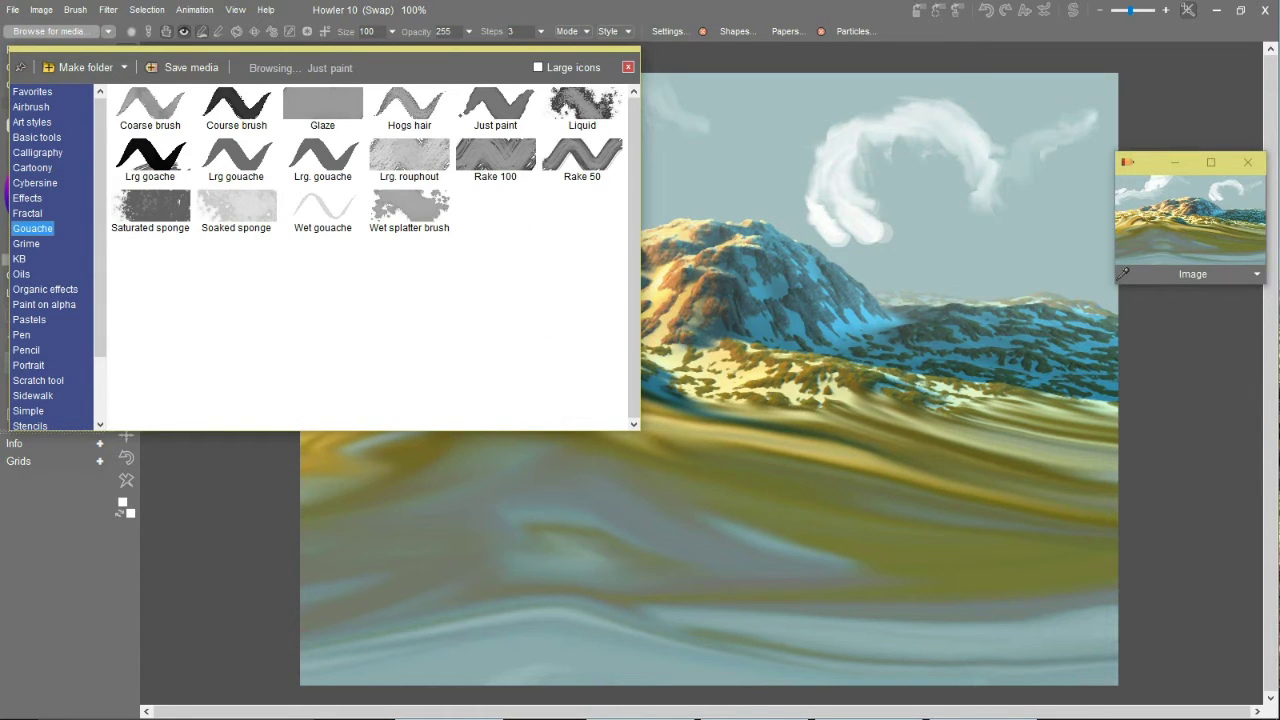
{"action": "left_click", "coordinate": [495, 108]}
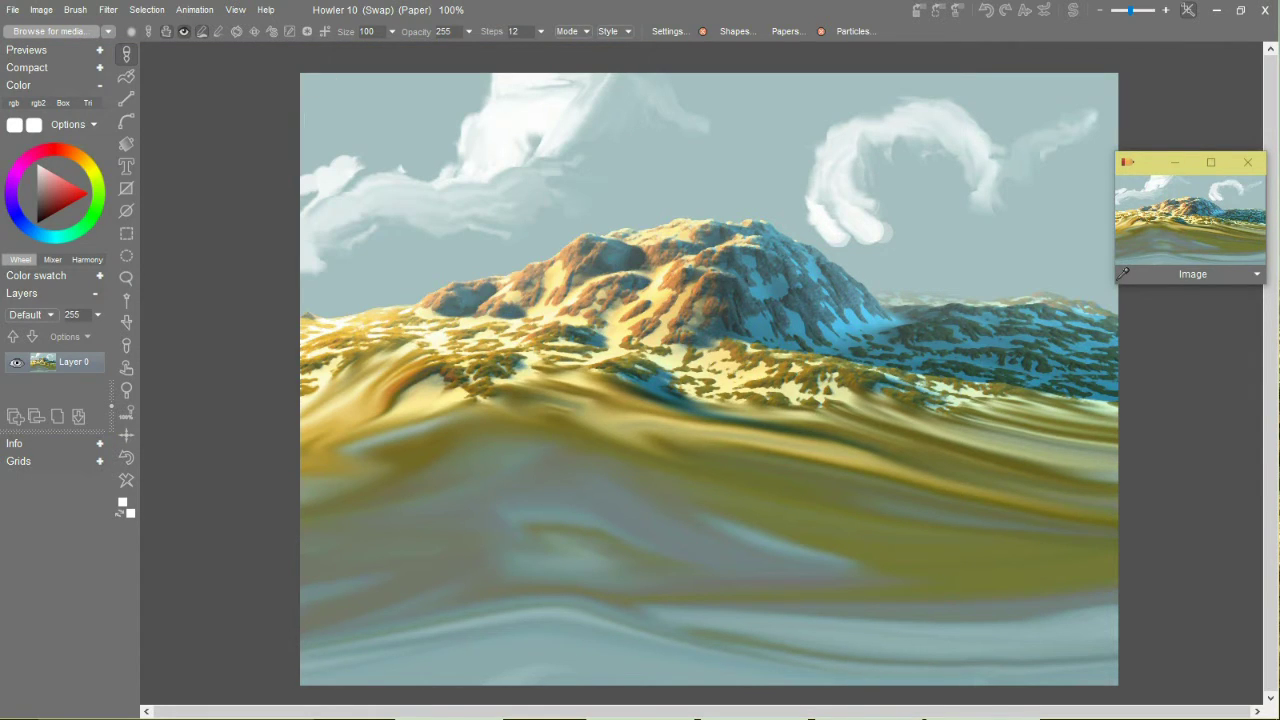
Look through the brush modes, try a white stroke between the left cloud and the mountain, and undo it
{"action": "left_click", "coordinate": [570, 31]}
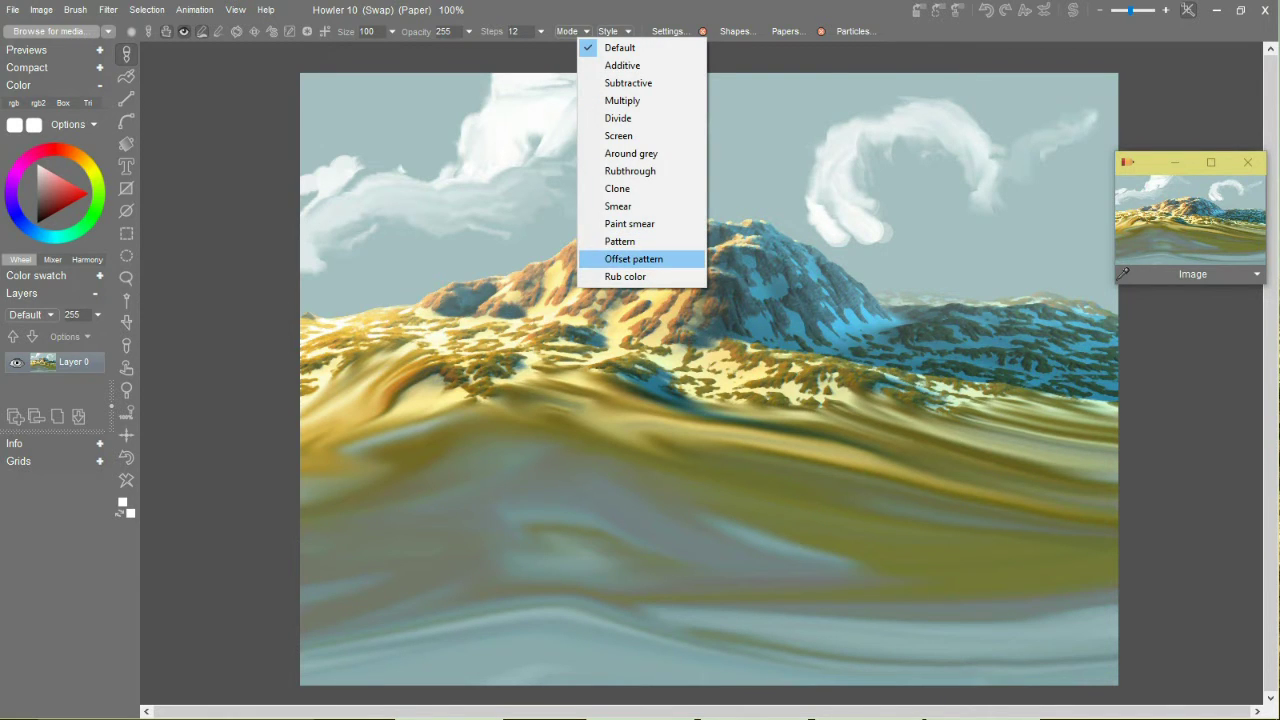
{"action": "left_click", "coordinate": [630, 171]}
{"action": "left_click", "coordinate": [618, 180]}
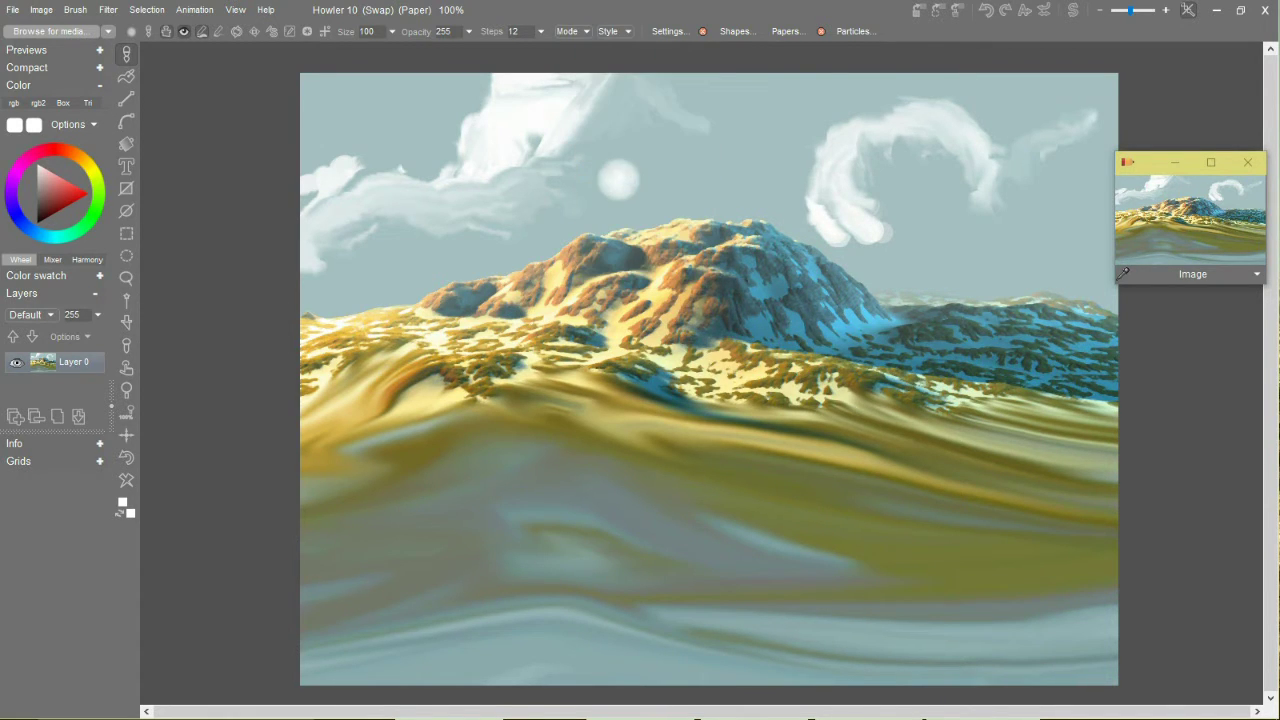
{"action": "mouse_move", "coordinate": [509, 193]}
{"action": "left_mouse_down"}
{"action": "mouse_move", "coordinate": [461, 225]}
{"action": "mouse_move", "coordinate": [538, 213]}
{"action": "left_mouse_up"}
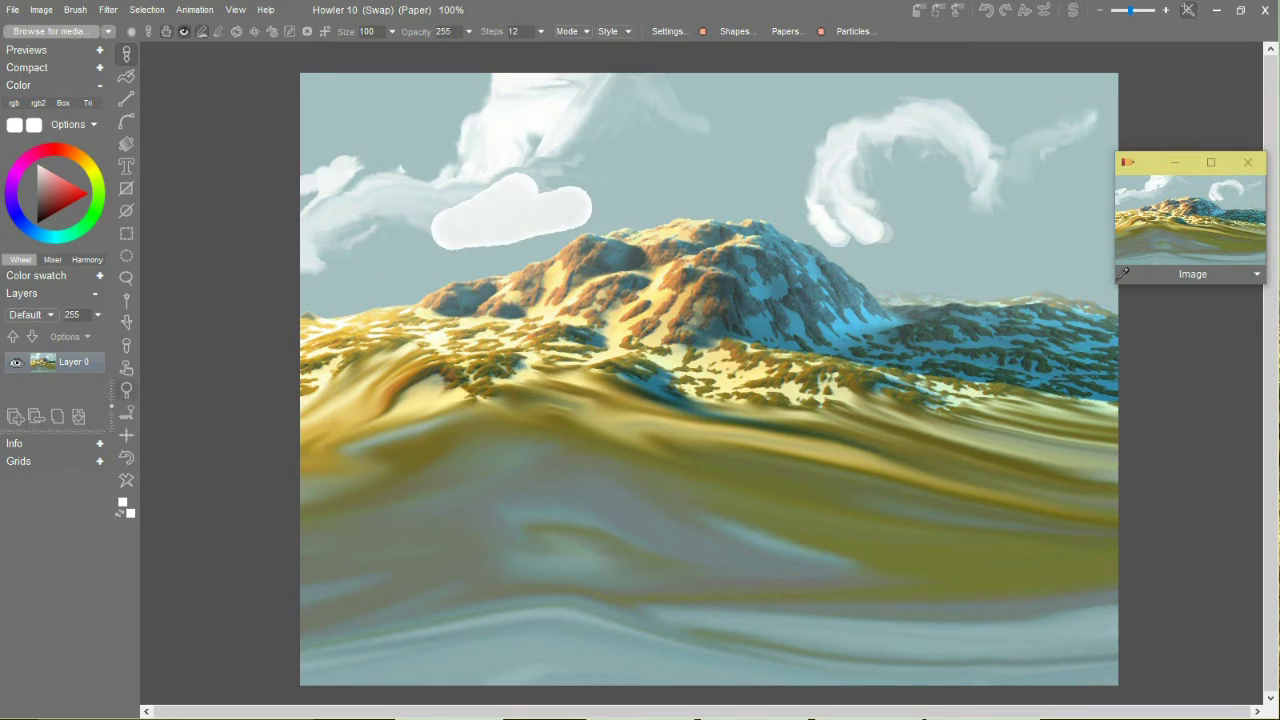
{"action": "key", "text": "ctrl+z"}
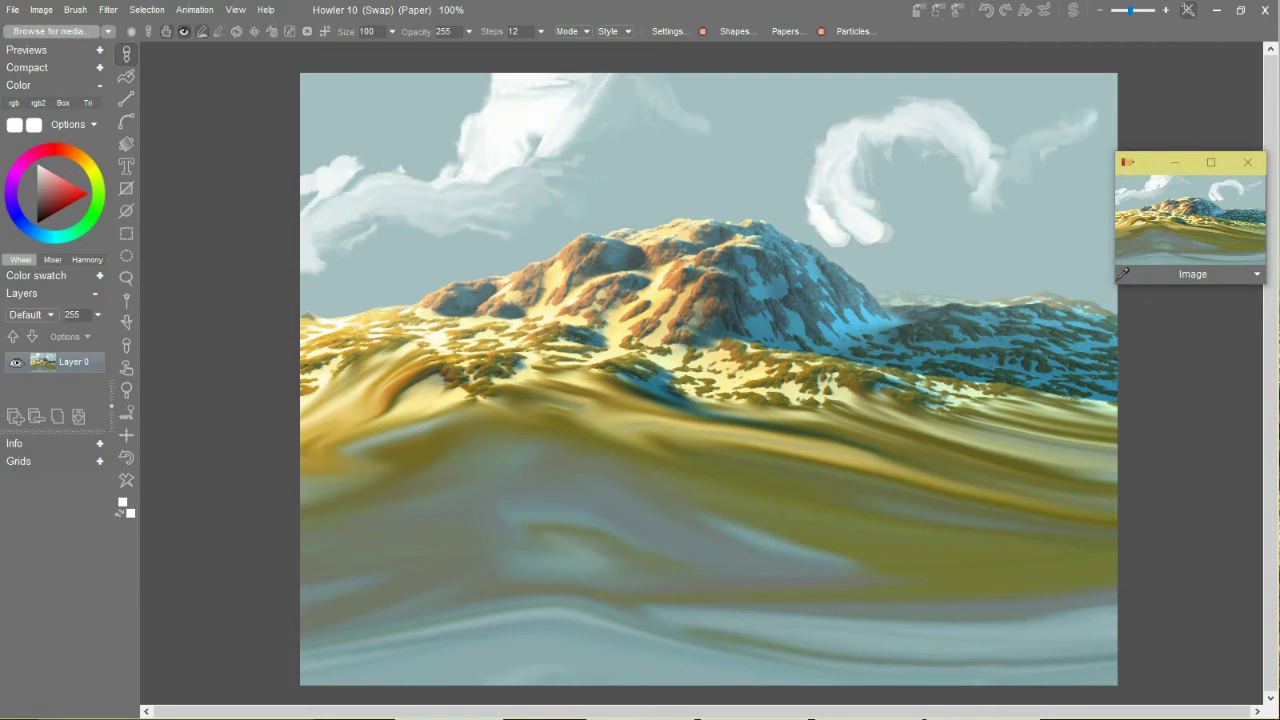
Choose the Hard edge large brush from the Basic tools and set its mode to Rubthrough
{"action": "left_click", "coordinate": [52, 31]}
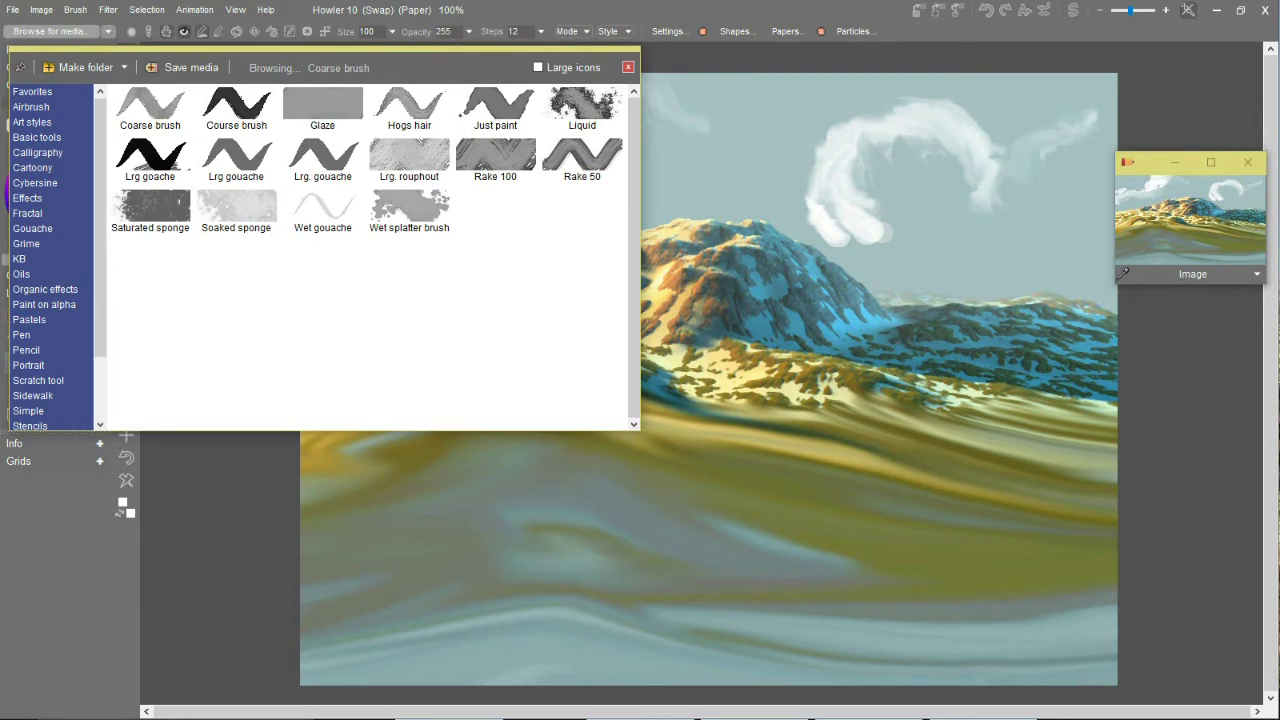
{"action": "left_click", "coordinate": [37, 137]}
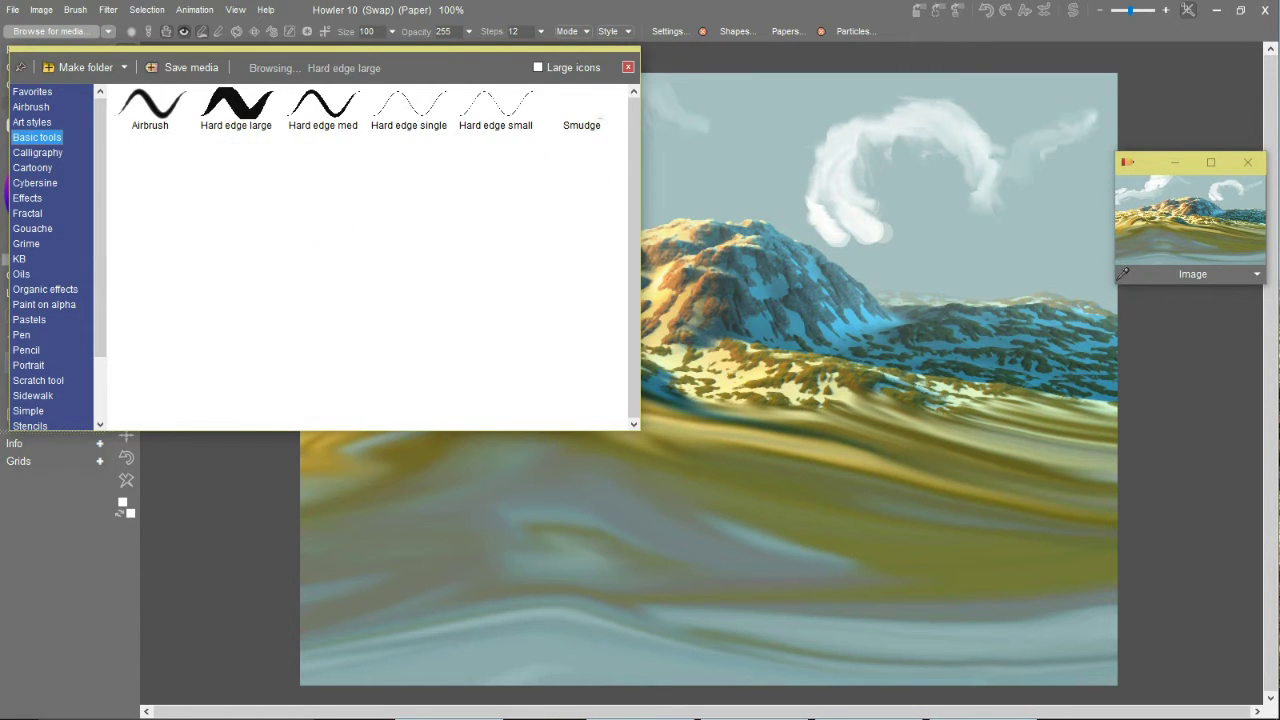
{"action": "left_click", "coordinate": [236, 108]}
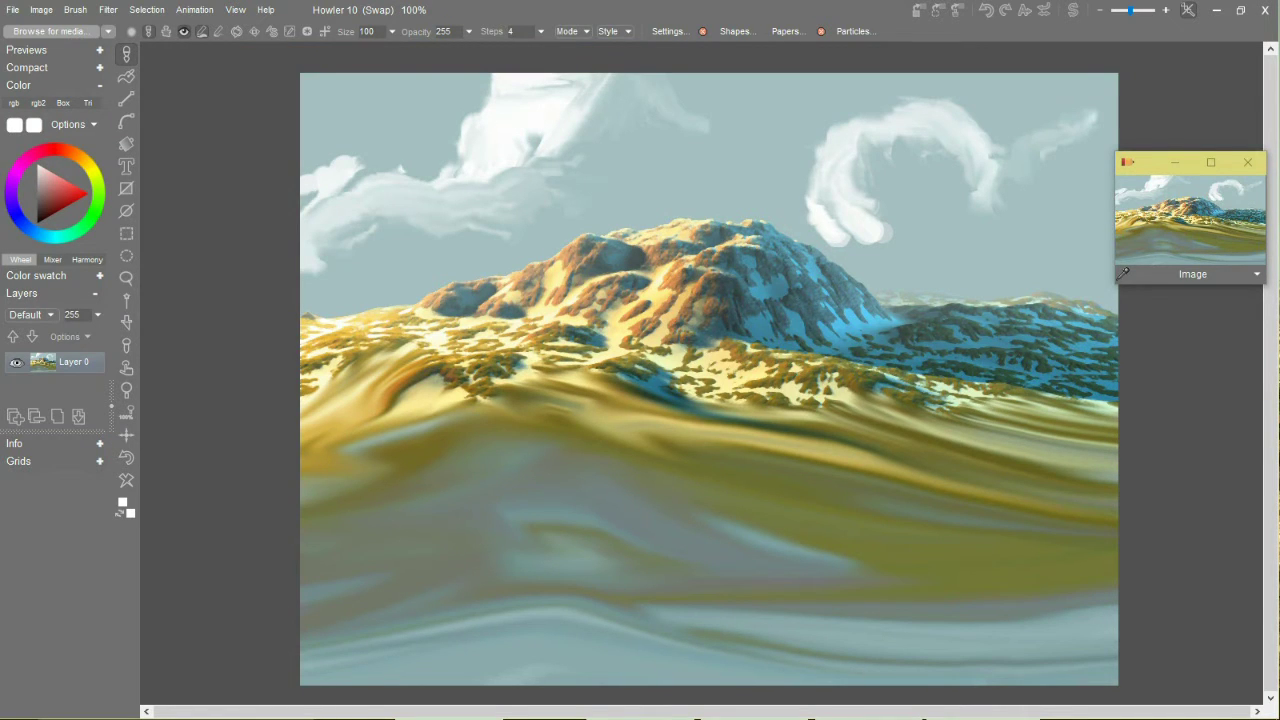
{"action": "left_click", "coordinate": [584, 31]}
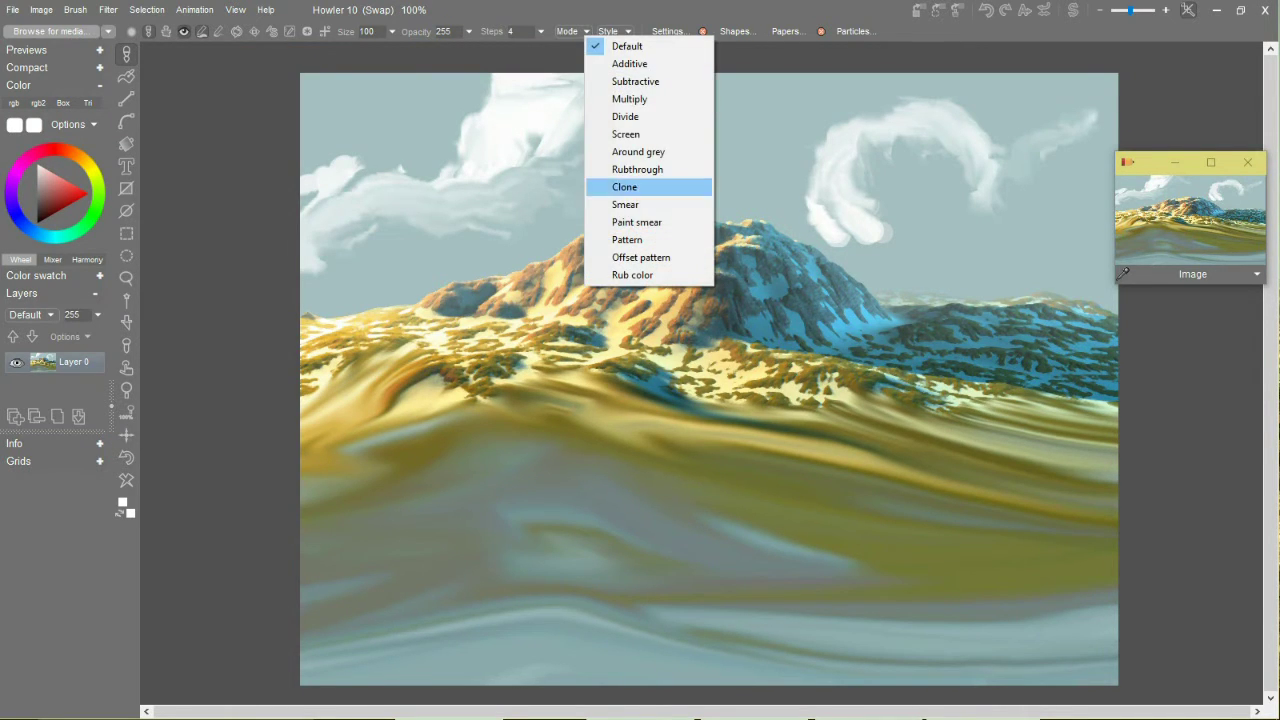
{"action": "left_click", "coordinate": [637, 169]}
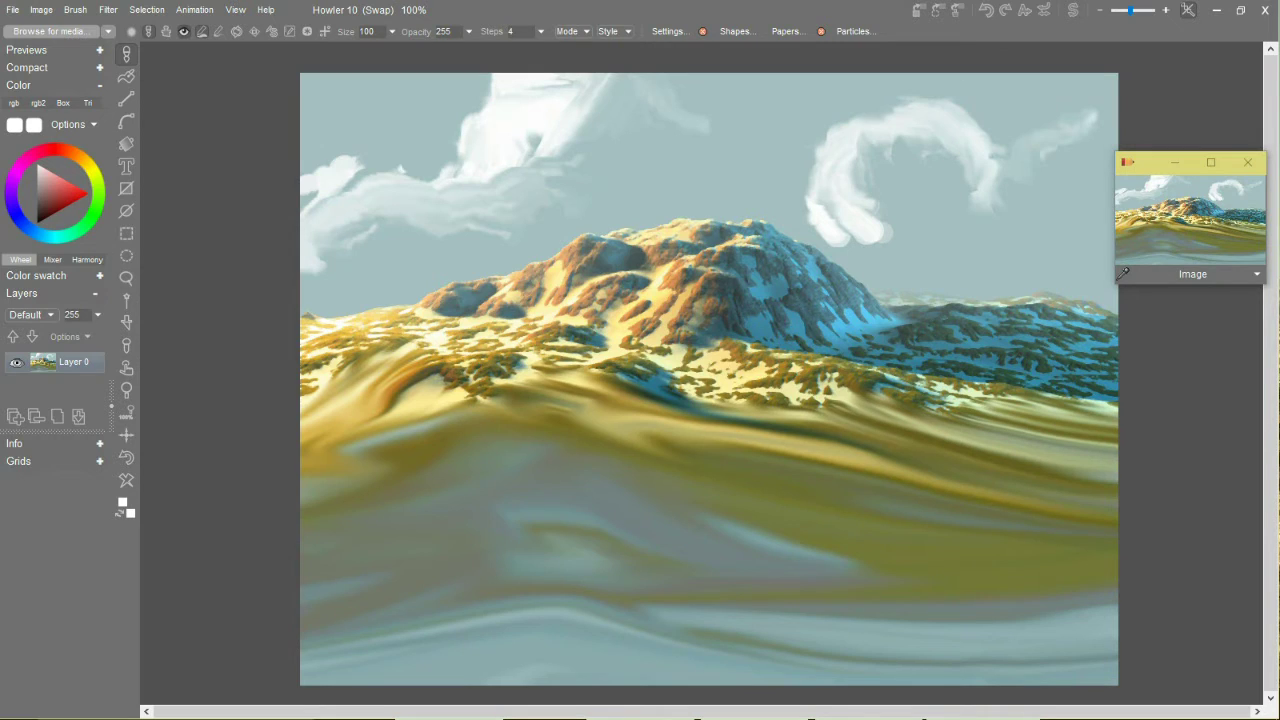
Rub fuller clouds through across the left sky, the cloud ring right of the mountain and the horizon behind the peak
{"action": "mouse_move", "coordinate": [335, 288]}
{"action": "left_mouse_down"}
{"action": "mouse_move", "coordinate": [398, 268]}
{"action": "mouse_move", "coordinate": [462, 195]}
{"action": "mouse_move", "coordinate": [340, 157]}
{"action": "left_mouse_up"}
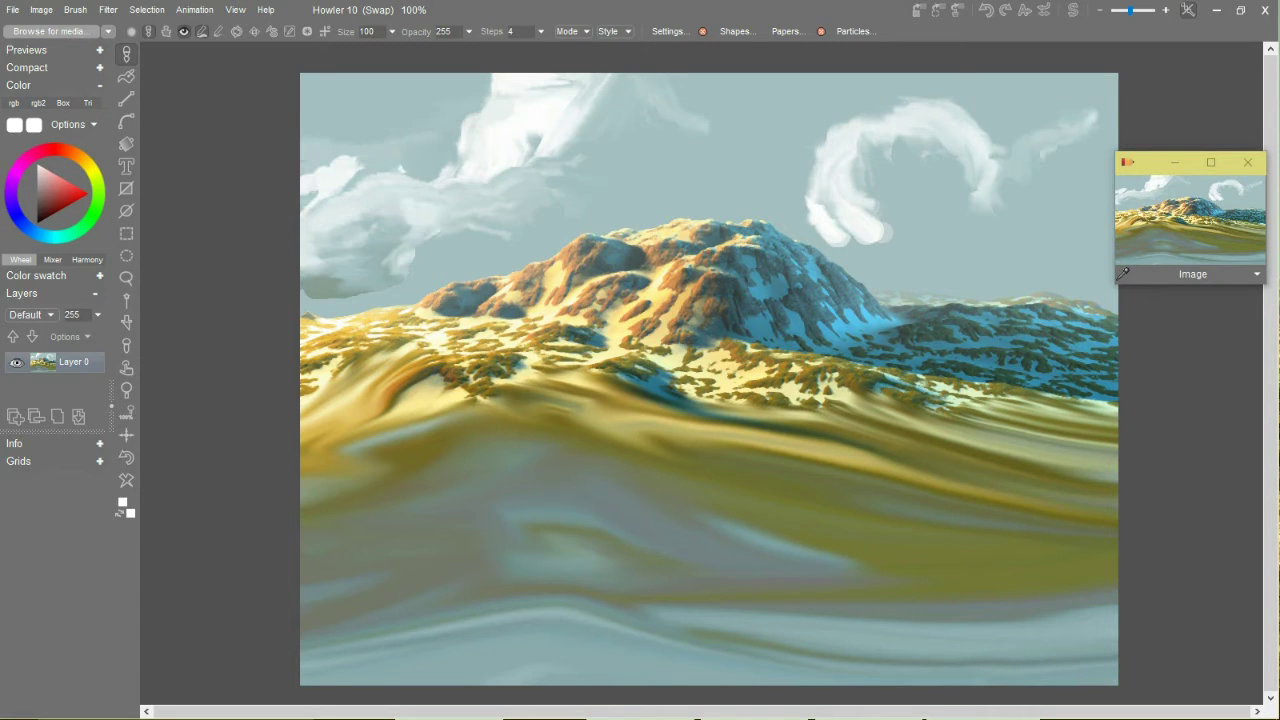
{"action": "mouse_move", "coordinate": [512, 114]}
{"action": "left_mouse_down"}
{"action": "mouse_move", "coordinate": [545, 106]}
{"action": "mouse_move", "coordinate": [472, 142]}
{"action": "mouse_move", "coordinate": [765, 120]}
{"action": "left_mouse_up"}
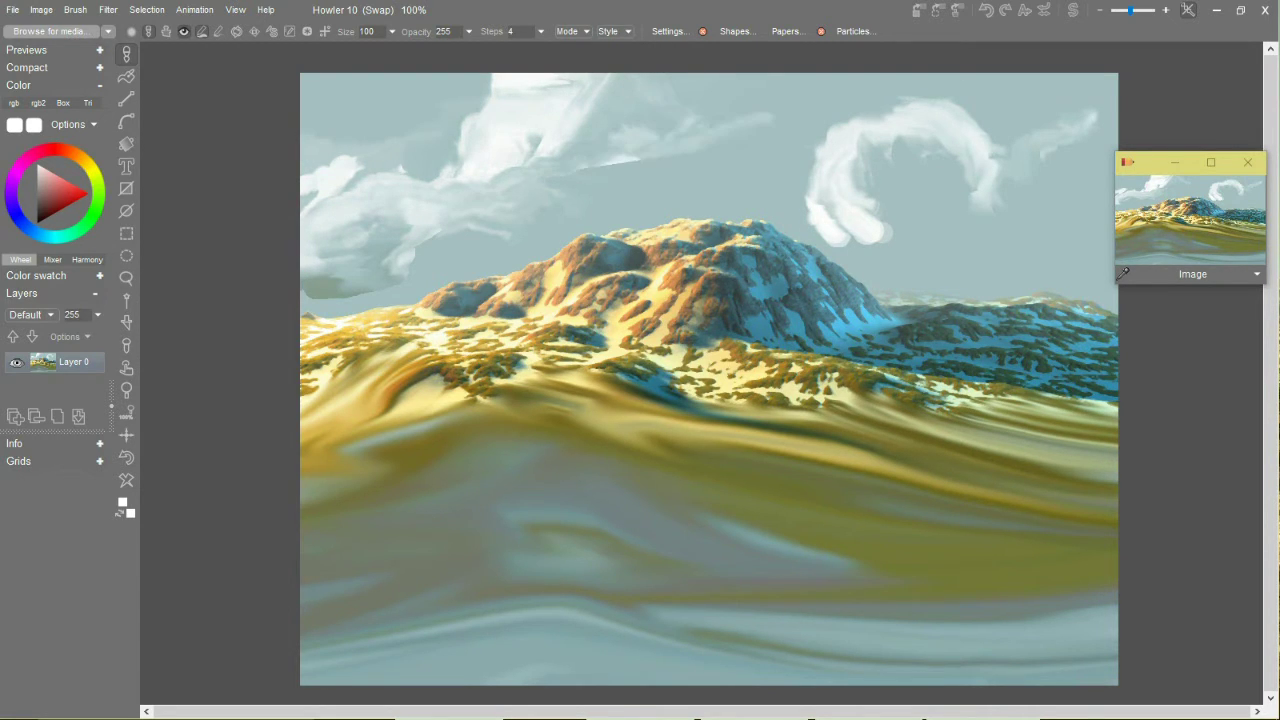
{"action": "left_click_drag", "start_coordinate": [650, 168], "coordinate": [430, 240]}
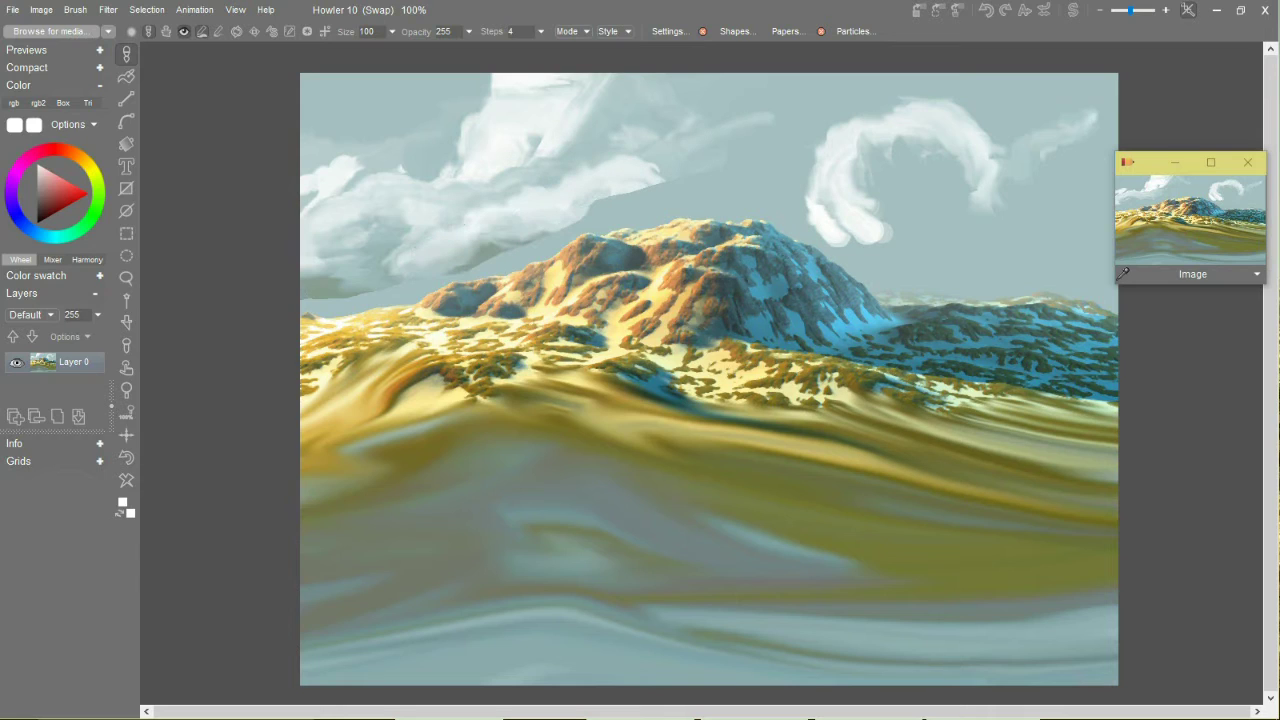
{"action": "mouse_move", "coordinate": [308, 298]}
{"action": "left_mouse_down"}
{"action": "mouse_move", "coordinate": [342, 302]}
{"action": "mouse_move", "coordinate": [332, 312]}
{"action": "mouse_move", "coordinate": [378, 300]}
{"action": "mouse_move", "coordinate": [548, 246]}
{"action": "mouse_move", "coordinate": [588, 218]}
{"action": "mouse_move", "coordinate": [685, 214]}
{"action": "mouse_move", "coordinate": [775, 166]}
{"action": "mouse_move", "coordinate": [890, 140]}
{"action": "mouse_move", "coordinate": [1077, 133]}
{"action": "mouse_move", "coordinate": [925, 172]}
{"action": "mouse_move", "coordinate": [900, 215]}
{"action": "mouse_move", "coordinate": [975, 228]}
{"action": "left_mouse_up"}
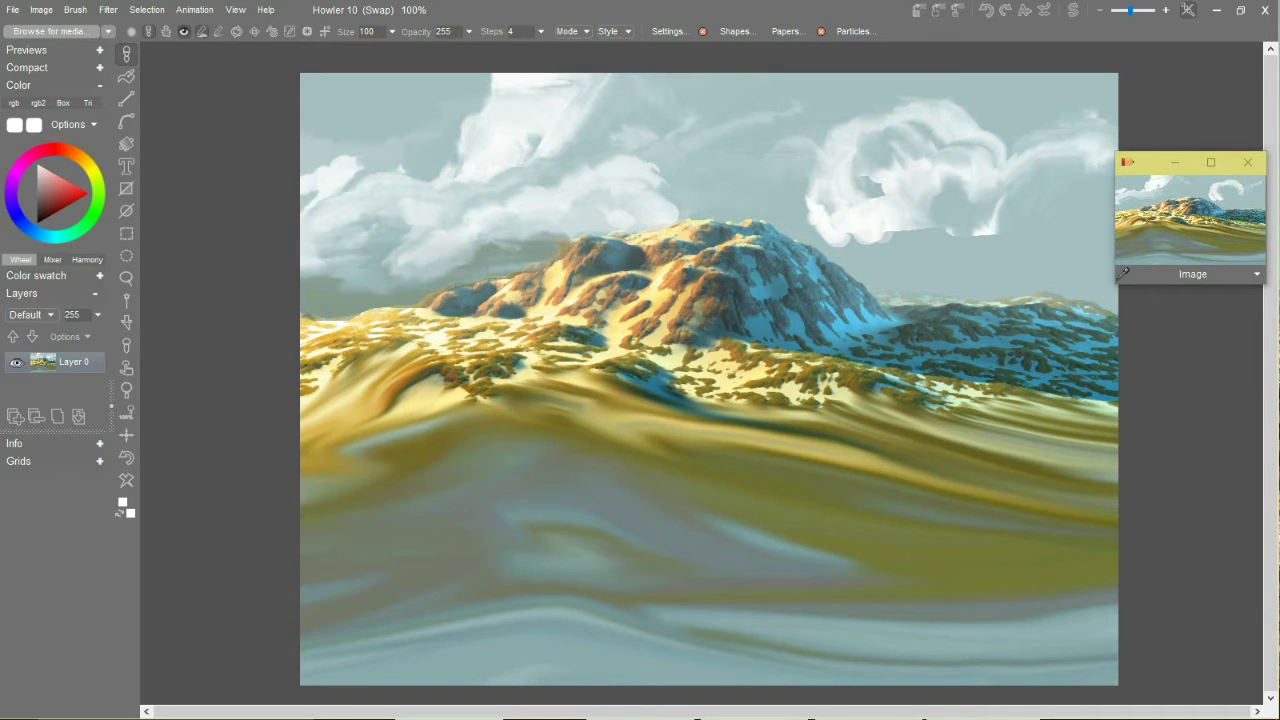
{"action": "mouse_move", "coordinate": [755, 222]}
{"action": "left_mouse_down"}
{"action": "mouse_move", "coordinate": [920, 284]}
{"action": "mouse_move", "coordinate": [1118, 293]}
{"action": "left_mouse_up"}
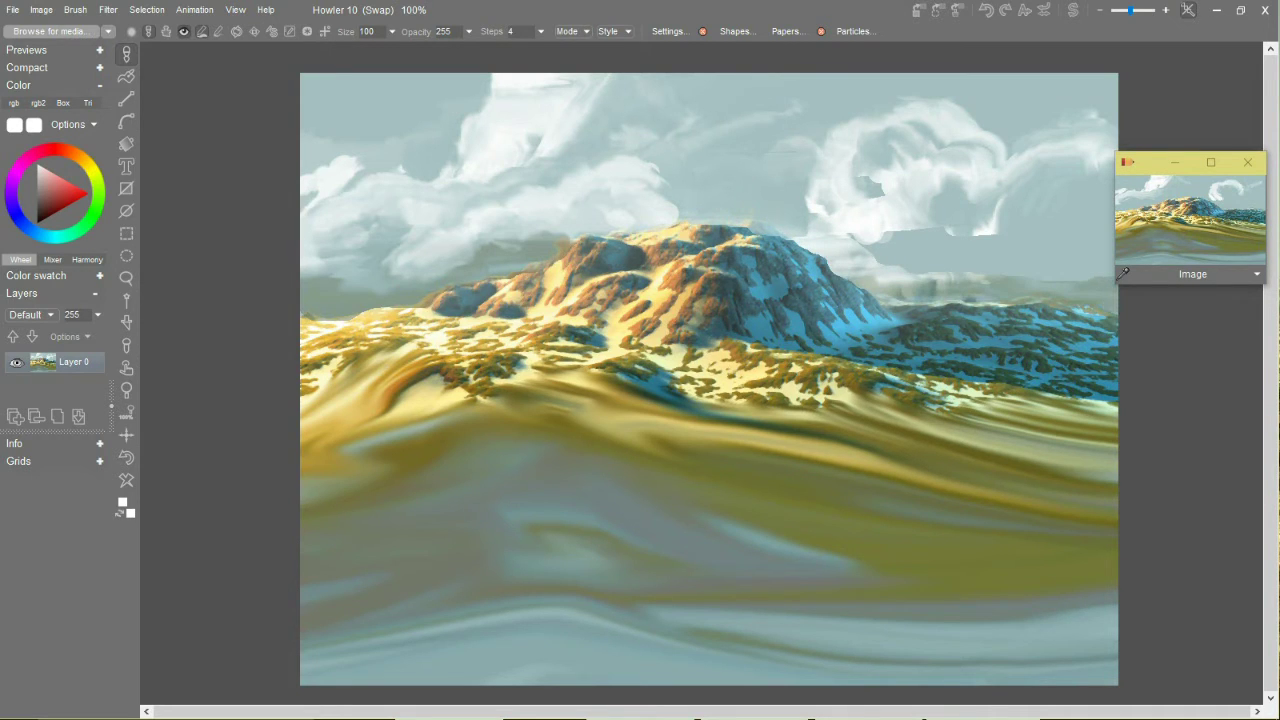
{"action": "mouse_move", "coordinate": [878, 240]}
{"action": "left_mouse_down"}
{"action": "mouse_move", "coordinate": [935, 265]}
{"action": "mouse_move", "coordinate": [1000, 240]}
{"action": "left_mouse_up"}
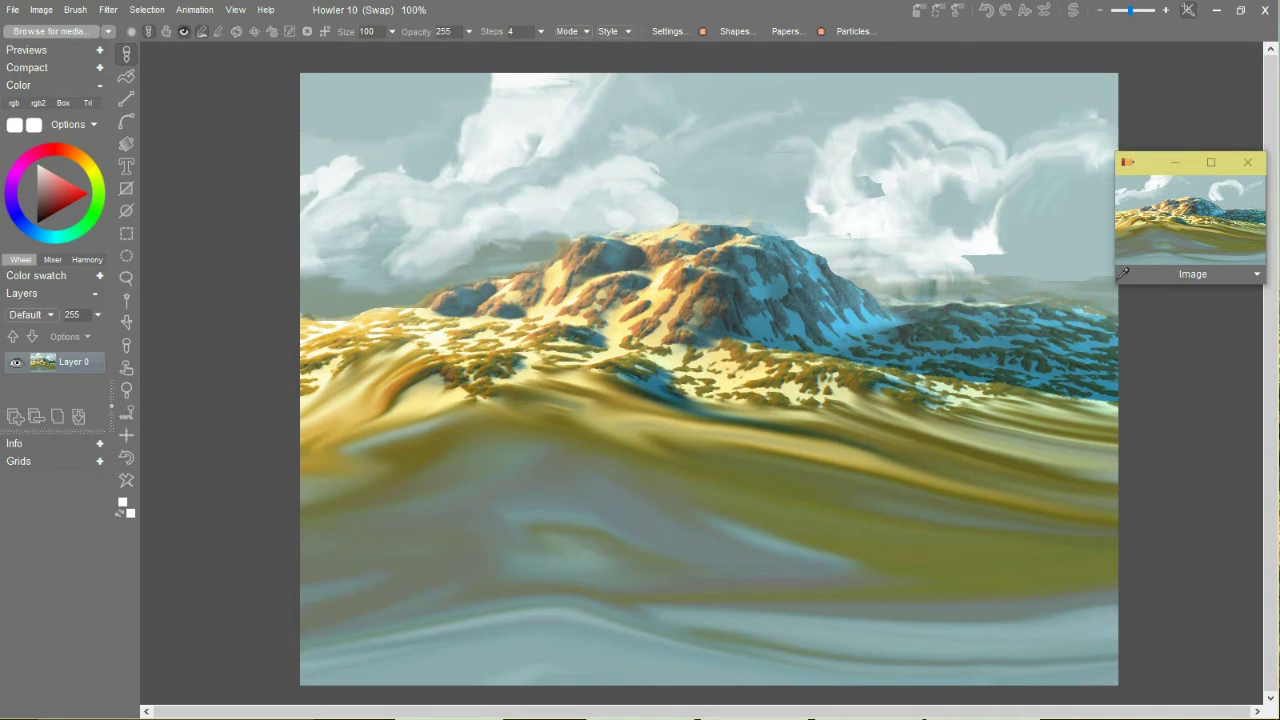
{"action": "left_click_drag", "start_coordinate": [815, 200], "coordinate": [868, 185]}
{"action": "left_click_drag", "start_coordinate": [962, 262], "coordinate": [1036, 266]}
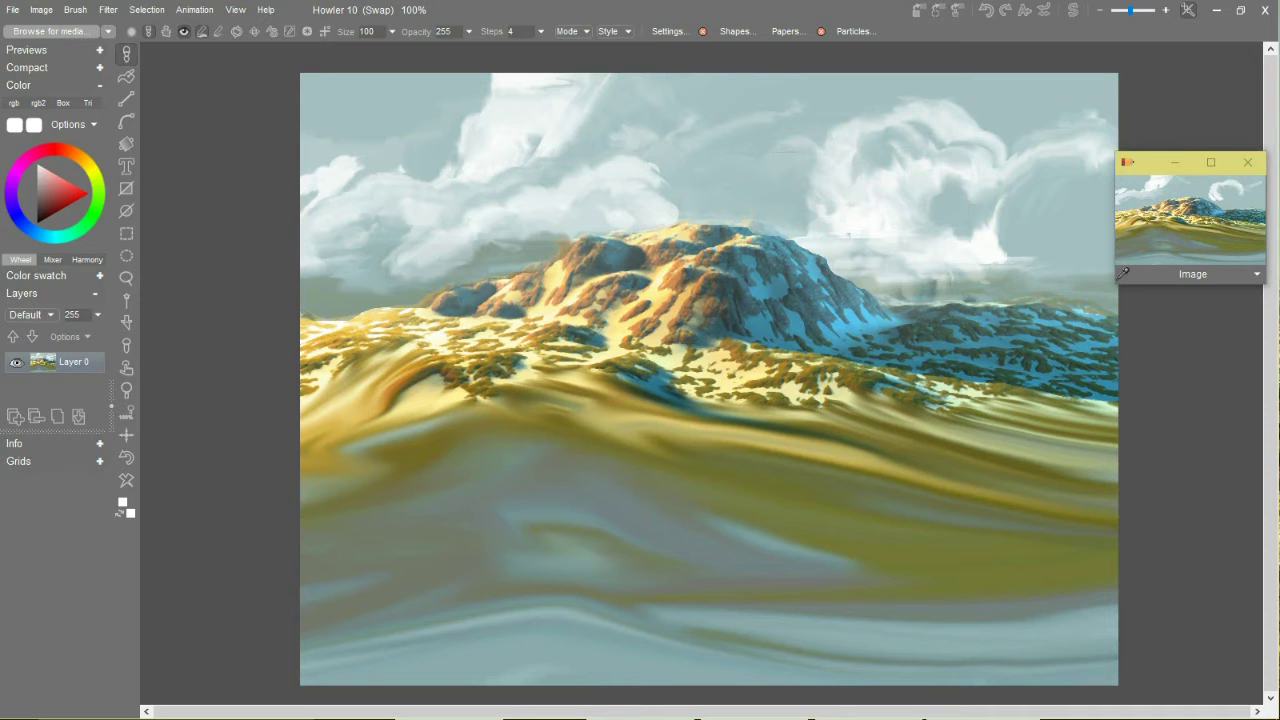
Choose the Large adjustable airbrush in Rubthrough mode and rub soft haze through along the mountain's skyline
{"action": "left_click", "coordinate": [50, 31]}
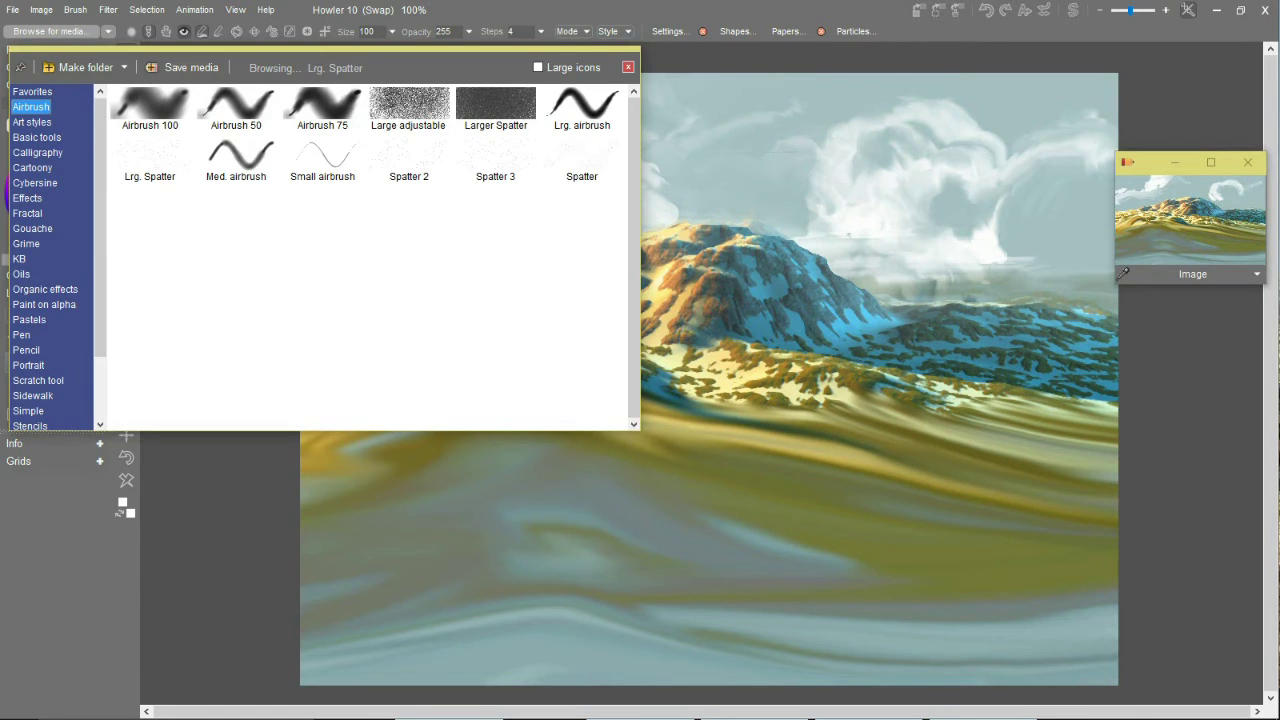
{"action": "left_click", "coordinate": [409, 105]}
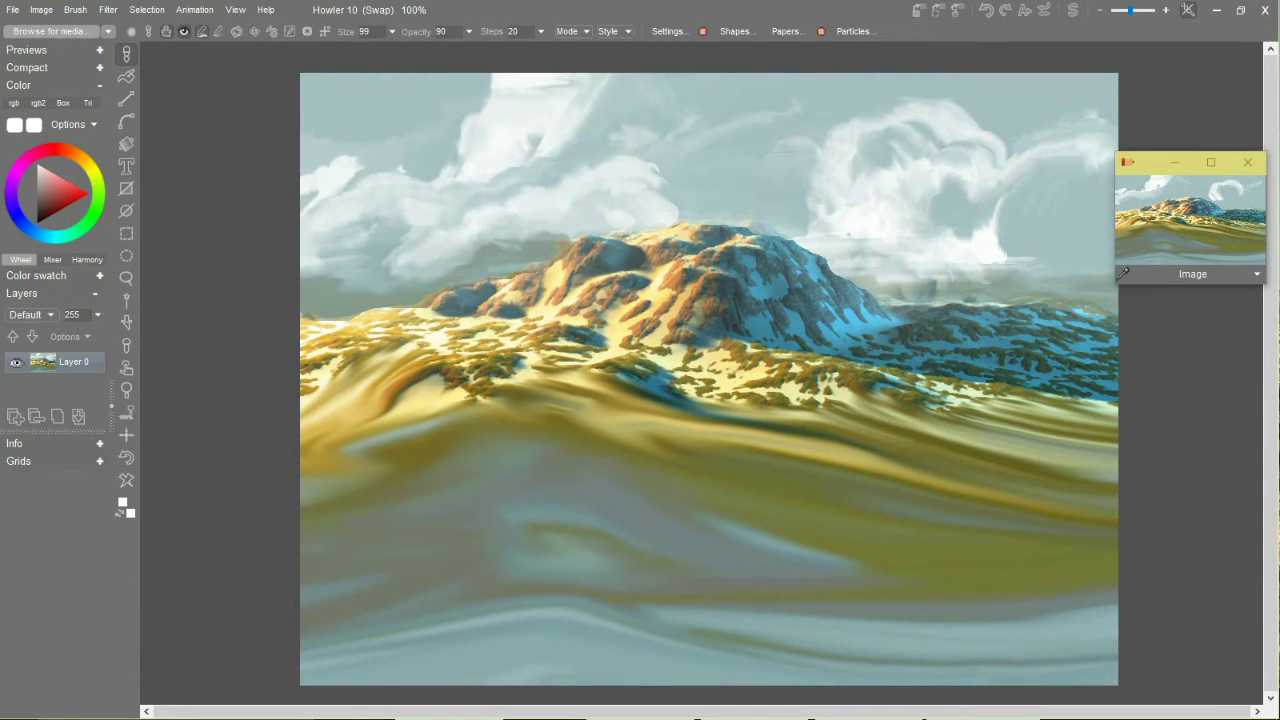
{"action": "left_click", "coordinate": [540, 31]}
{"action": "left_click", "coordinate": [613, 31]}
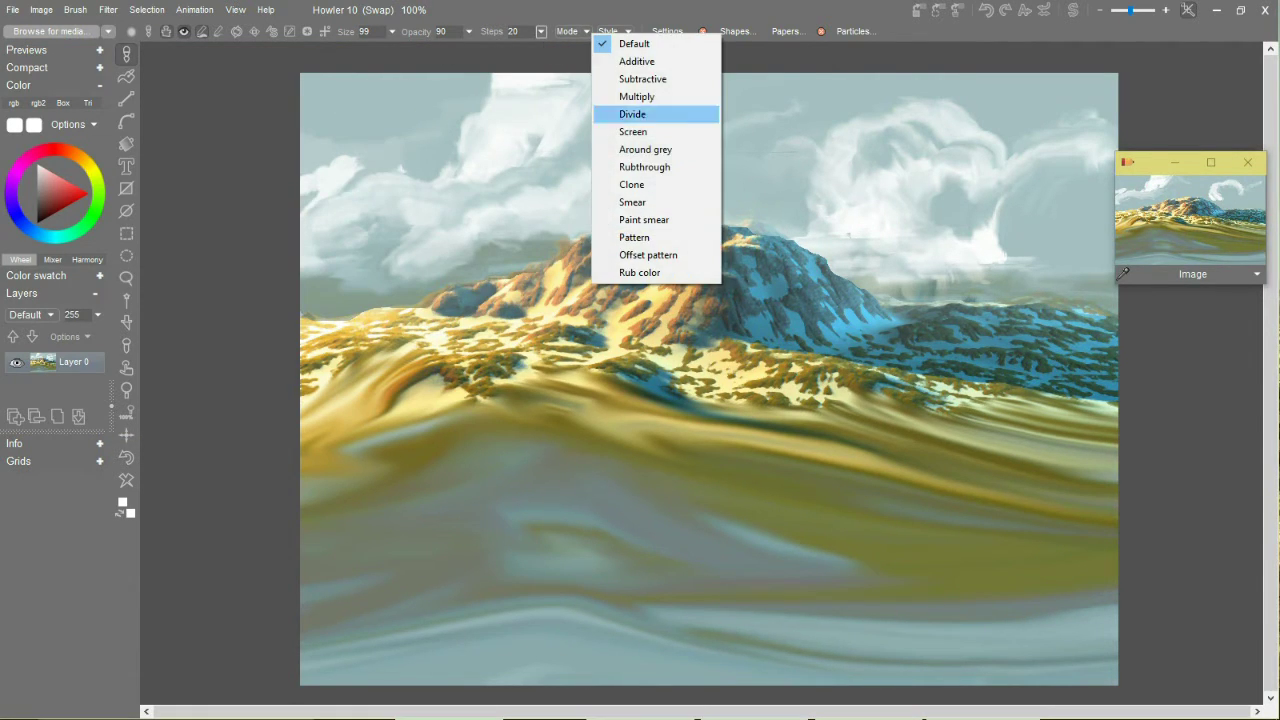
{"action": "left_click", "coordinate": [644, 167]}
{"action": "mouse_move", "coordinate": [388, 300]}
{"action": "left_mouse_down"}
{"action": "mouse_move", "coordinate": [350, 310]}
{"action": "mouse_move", "coordinate": [540, 280]}
{"action": "mouse_move", "coordinate": [600, 239]}
{"action": "mouse_move", "coordinate": [748, 226]}
{"action": "mouse_move", "coordinate": [788, 242]}
{"action": "left_mouse_up"}
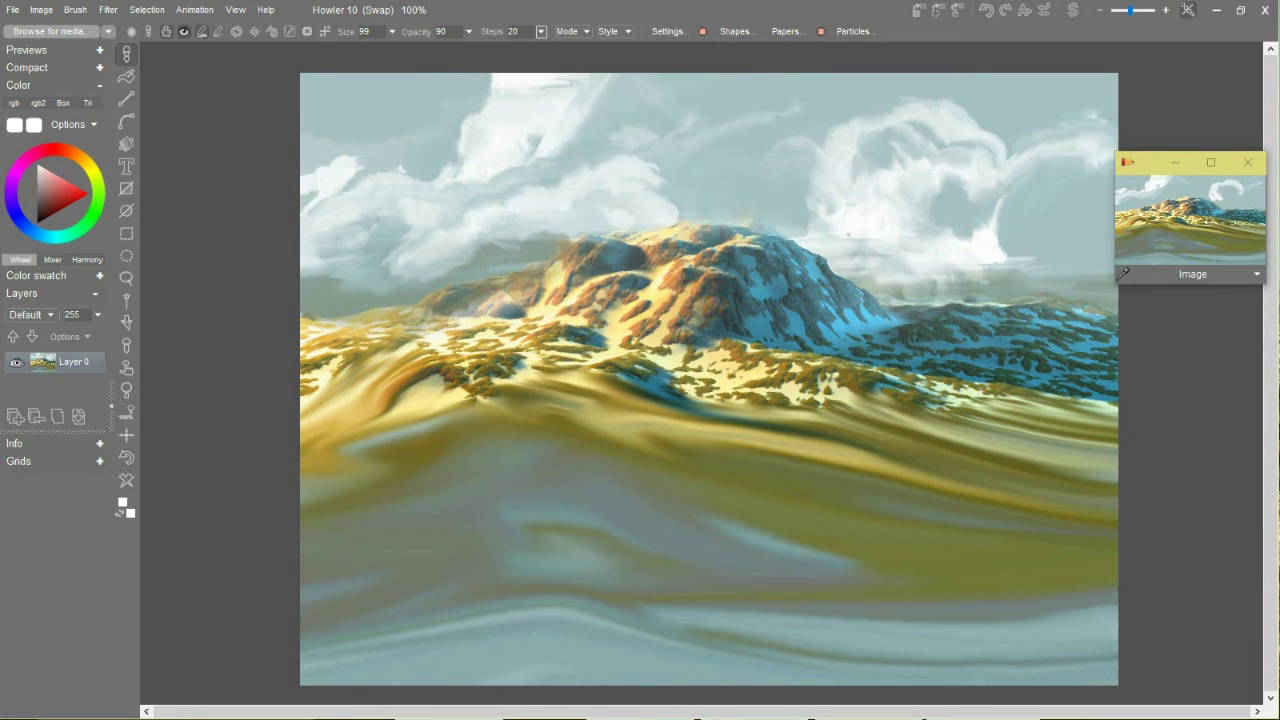
Try rubbing clouds through over the foothills and lower mountain slopes, and undo those strokes
{"action": "mouse_move", "coordinate": [931, 290]}
{"action": "left_mouse_down"}
{"action": "mouse_move", "coordinate": [1040, 327]}
{"action": "mouse_move", "coordinate": [1089, 316]}
{"action": "left_mouse_up"}
{"action": "mouse_move", "coordinate": [712, 399]}
{"action": "left_mouse_down"}
{"action": "mouse_move", "coordinate": [592, 368]}
{"action": "mouse_move", "coordinate": [500, 365]}
{"action": "mouse_move", "coordinate": [548, 318]}
{"action": "mouse_move", "coordinate": [616, 339]}
{"action": "left_mouse_up"}
{"action": "left_click_drag", "start_coordinate": [410, 420], "coordinate": [350, 375]}
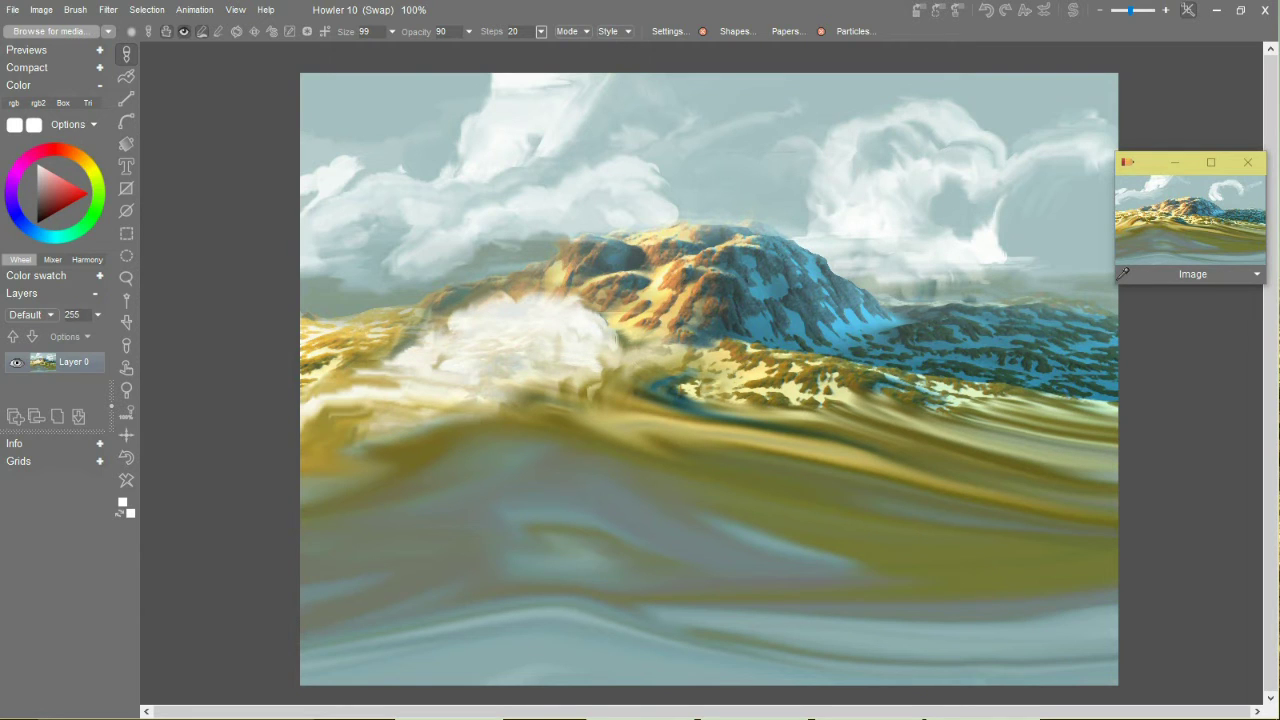
{"action": "key", "text": "ctrl+z"}
{"action": "key", "text": "ctrl+z"}
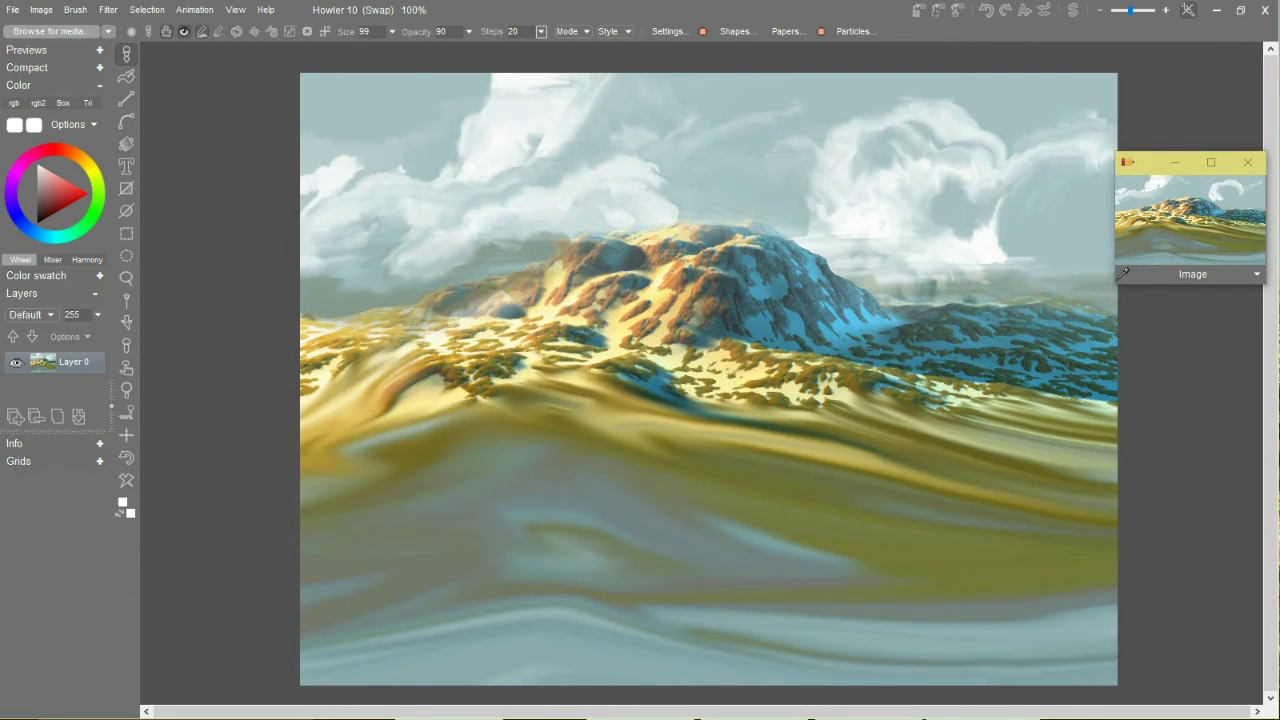
{"action": "left_click_drag", "start_coordinate": [350, 378], "coordinate": [740, 322]}
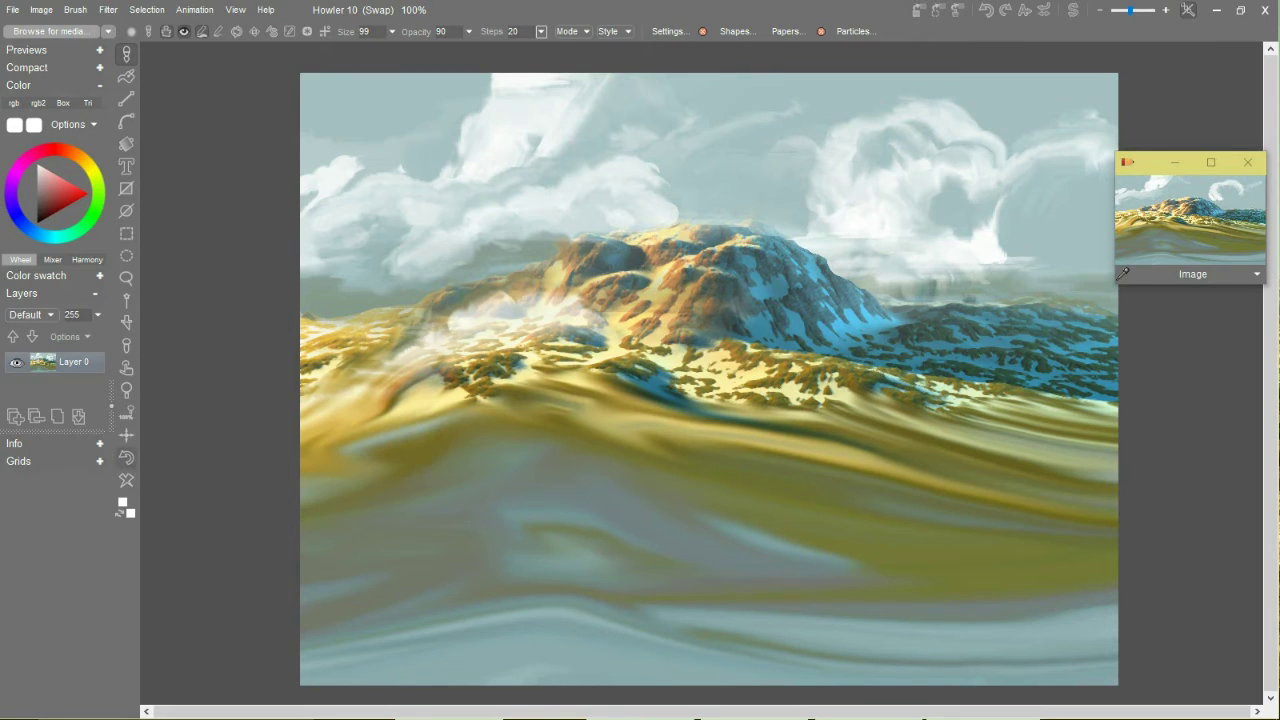
{"action": "key", "text": "ctrl+z"}
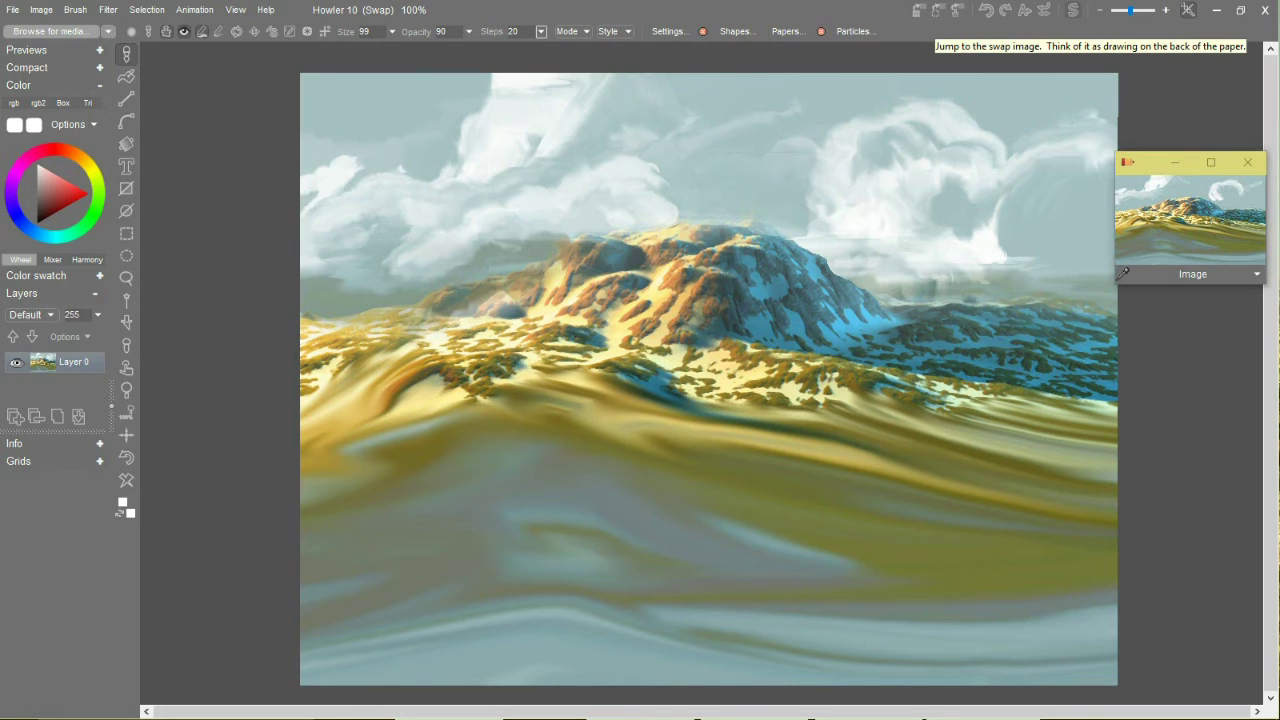
Switch to the main image and rub the clouds through over the left sky and across above the mountain
{"action": "left_click", "coordinate": [1188, 10]}
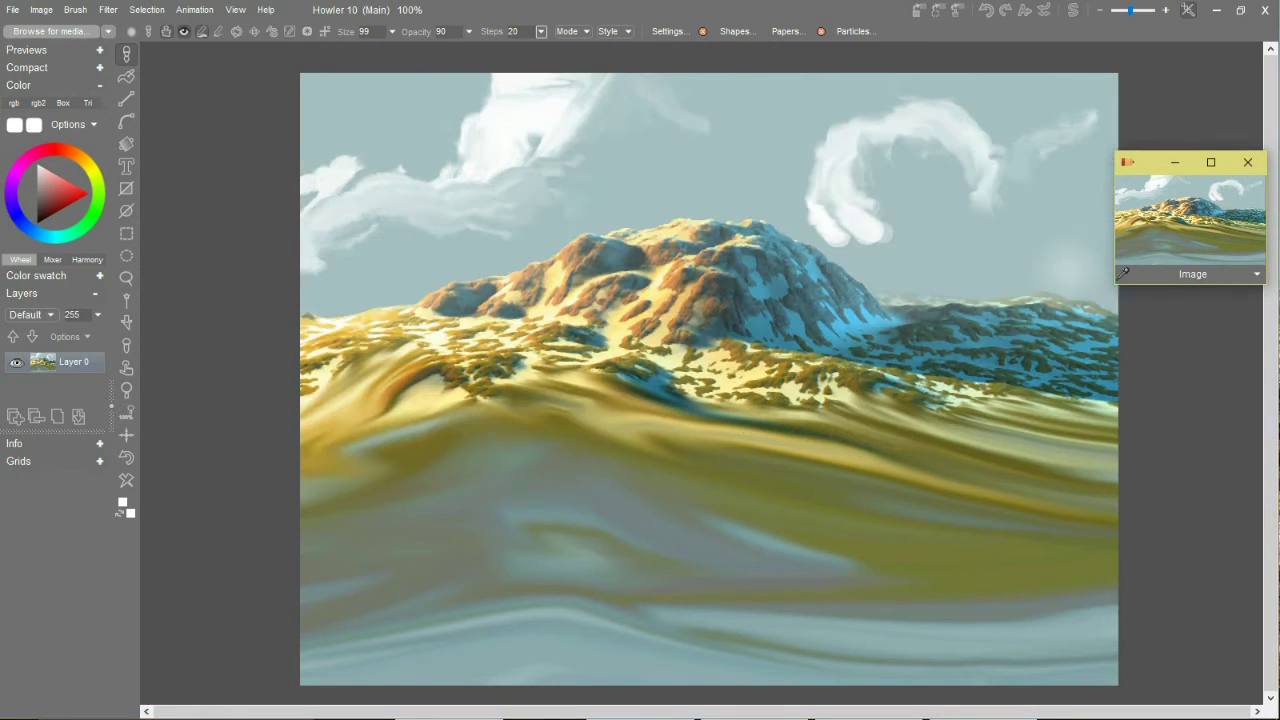
{"action": "left_click_drag", "start_coordinate": [554, 186], "coordinate": [700, 138]}
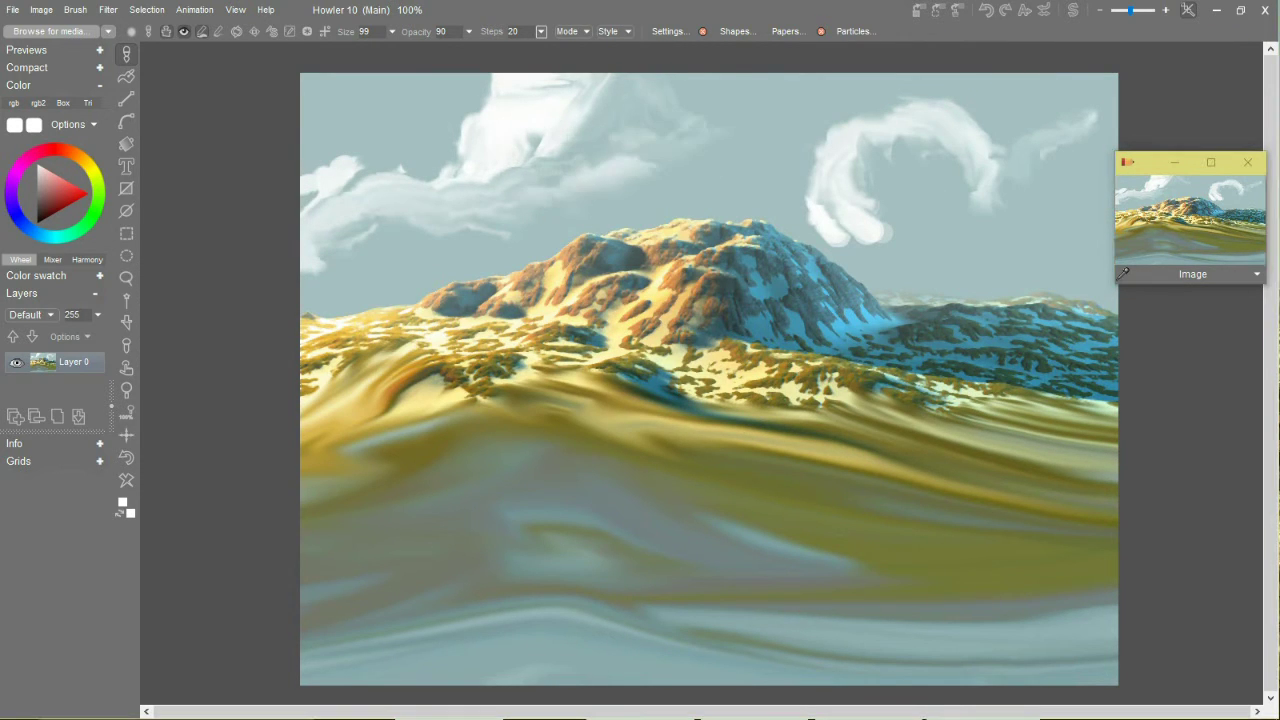
{"action": "left_click_drag", "start_coordinate": [476, 134], "coordinate": [540, 106]}
{"action": "left_click_drag", "start_coordinate": [430, 212], "coordinate": [515, 228]}
{"action": "mouse_move", "coordinate": [330, 290]}
{"action": "left_mouse_down"}
{"action": "mouse_move", "coordinate": [665, 200]}
{"action": "mouse_move", "coordinate": [862, 186]}
{"action": "mouse_move", "coordinate": [985, 152]}
{"action": "left_mouse_up"}
Rub the clouds through around the cloud ring right of the mountain and touch up its base near the horizon
{"action": "mouse_move", "coordinate": [884, 232]}
{"action": "left_mouse_down"}
{"action": "mouse_move", "coordinate": [950, 225]}
{"action": "mouse_move", "coordinate": [1086, 153]}
{"action": "mouse_move", "coordinate": [1040, 146]}
{"action": "left_mouse_up"}
{"action": "left_click_drag", "start_coordinate": [926, 216], "coordinate": [908, 228]}
{"action": "left_click_drag", "start_coordinate": [822, 258], "coordinate": [868, 228]}
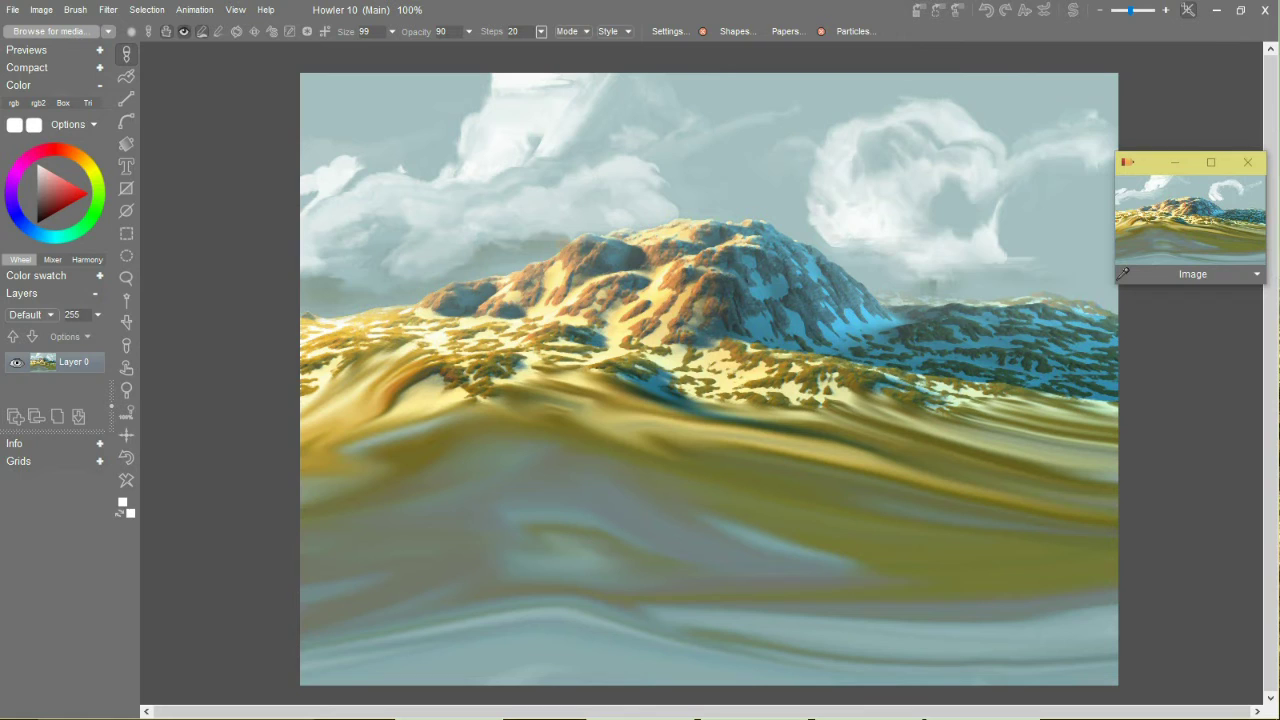
{"action": "left_click_drag", "start_coordinate": [946, 274], "coordinate": [1000, 242]}
{"action": "left_click_drag", "start_coordinate": [946, 300], "coordinate": [1114, 278]}
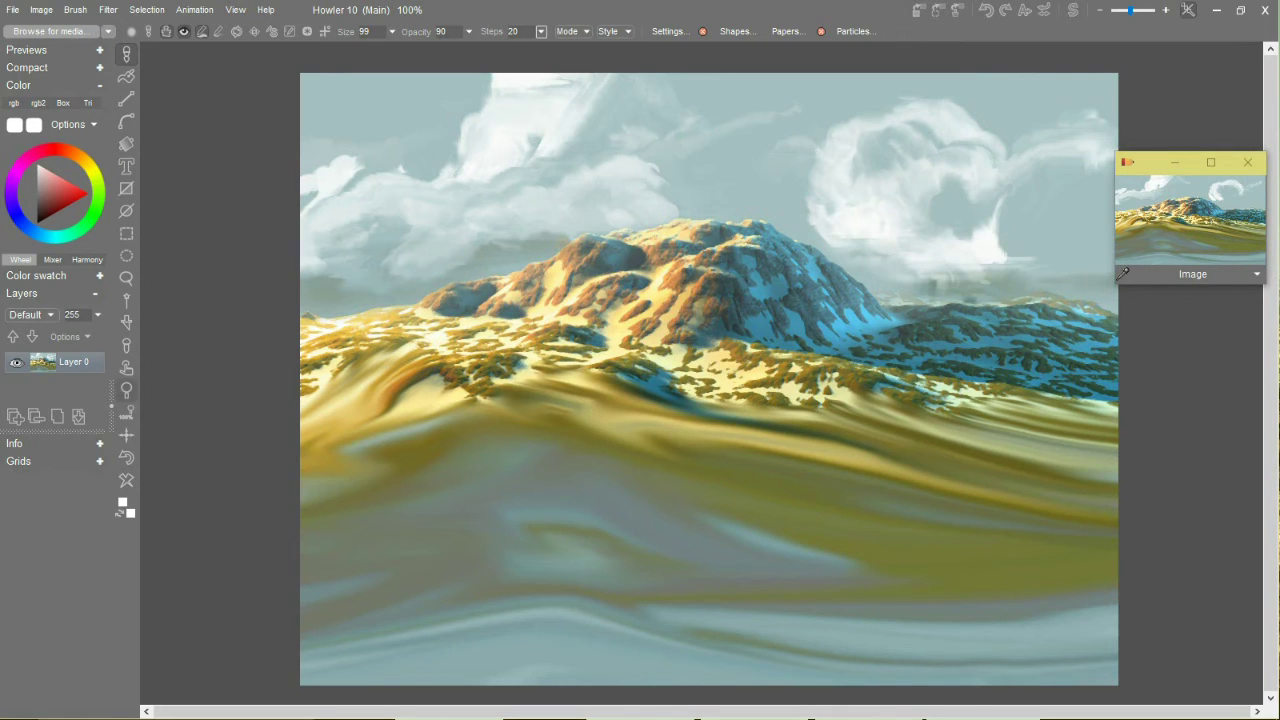
{"action": "left_click", "coordinate": [126, 457]}
{"action": "left_click_drag", "start_coordinate": [972, 250], "coordinate": [832, 245]}
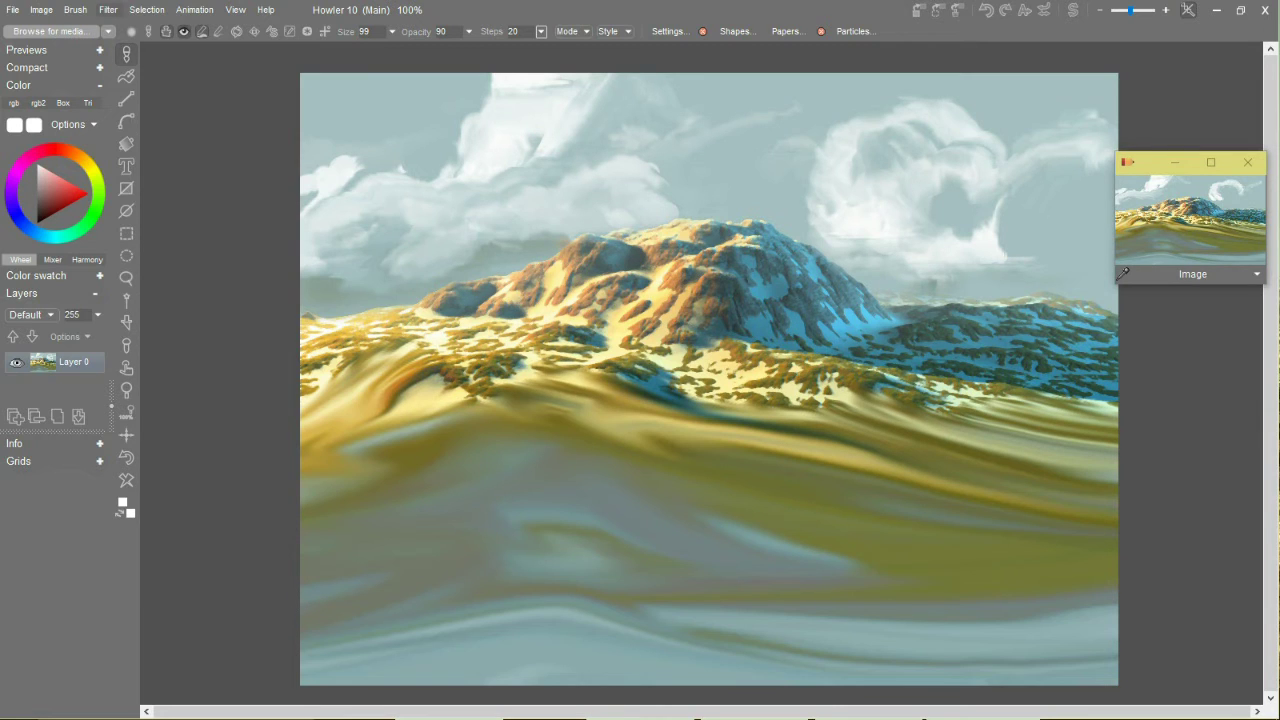
{"action": "left_click", "coordinate": [108, 9]}
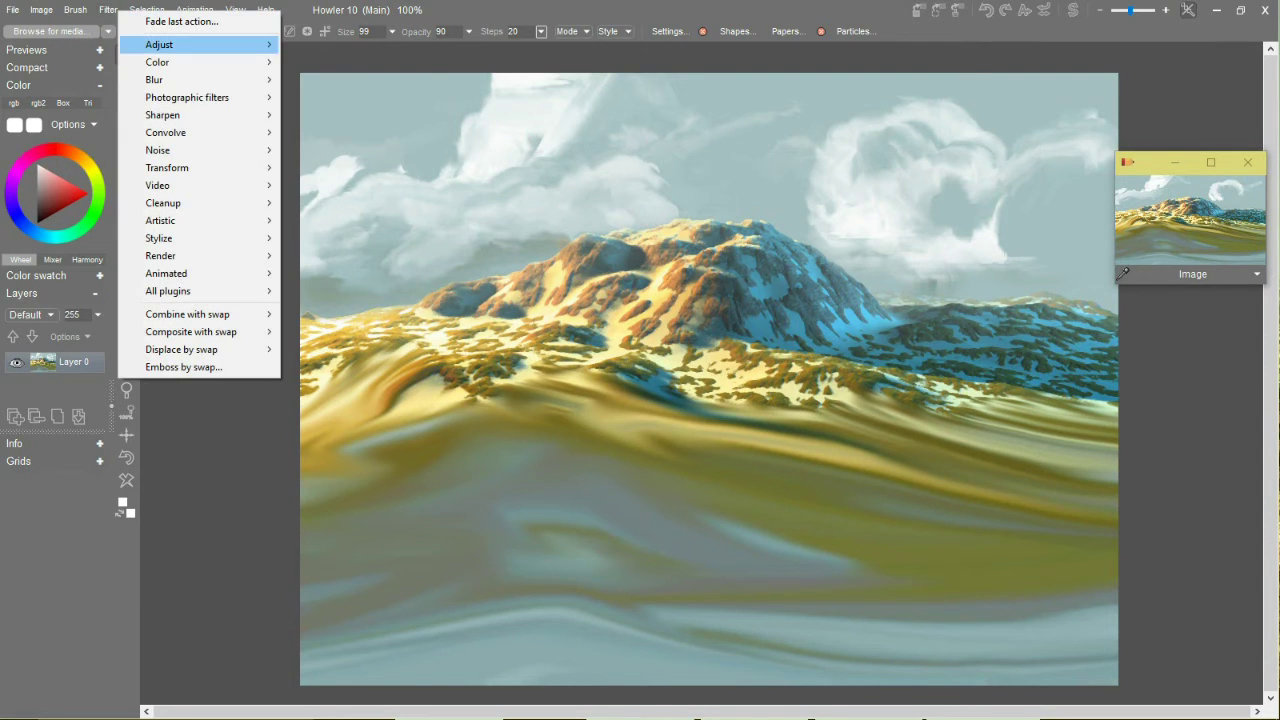
{"action": "mouse_move", "coordinate": [159, 44]}
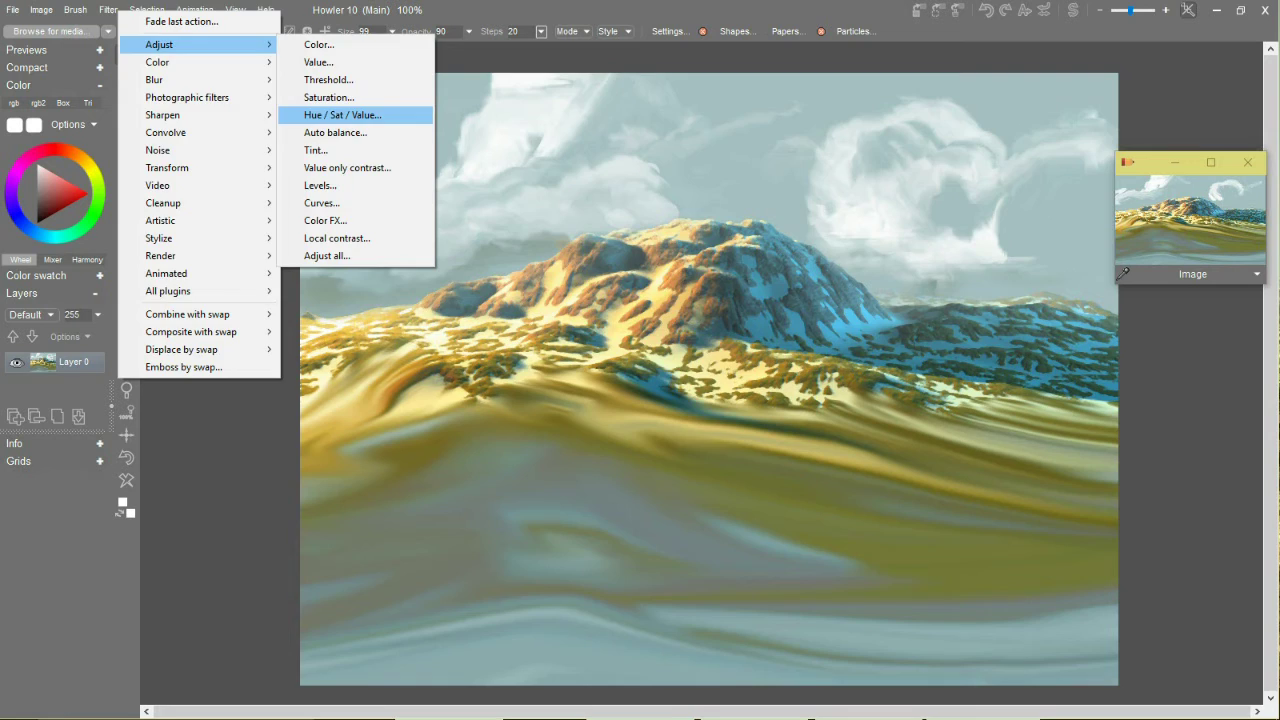
{"action": "left_click", "coordinate": [342, 115]}
{"action": "left_click", "coordinate": [693, 400]}
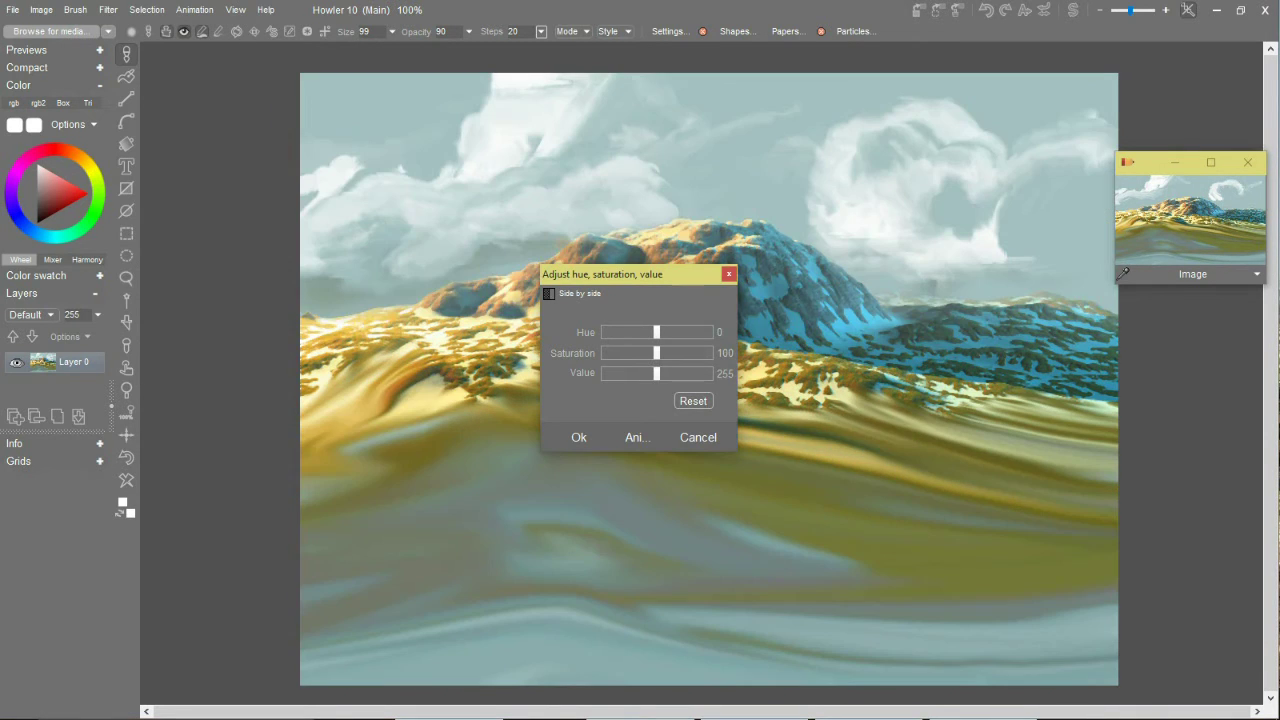
{"action": "left_click_drag", "start_coordinate": [656, 332], "coordinate": [636, 332]}
{"action": "left_click", "coordinate": [698, 437]}
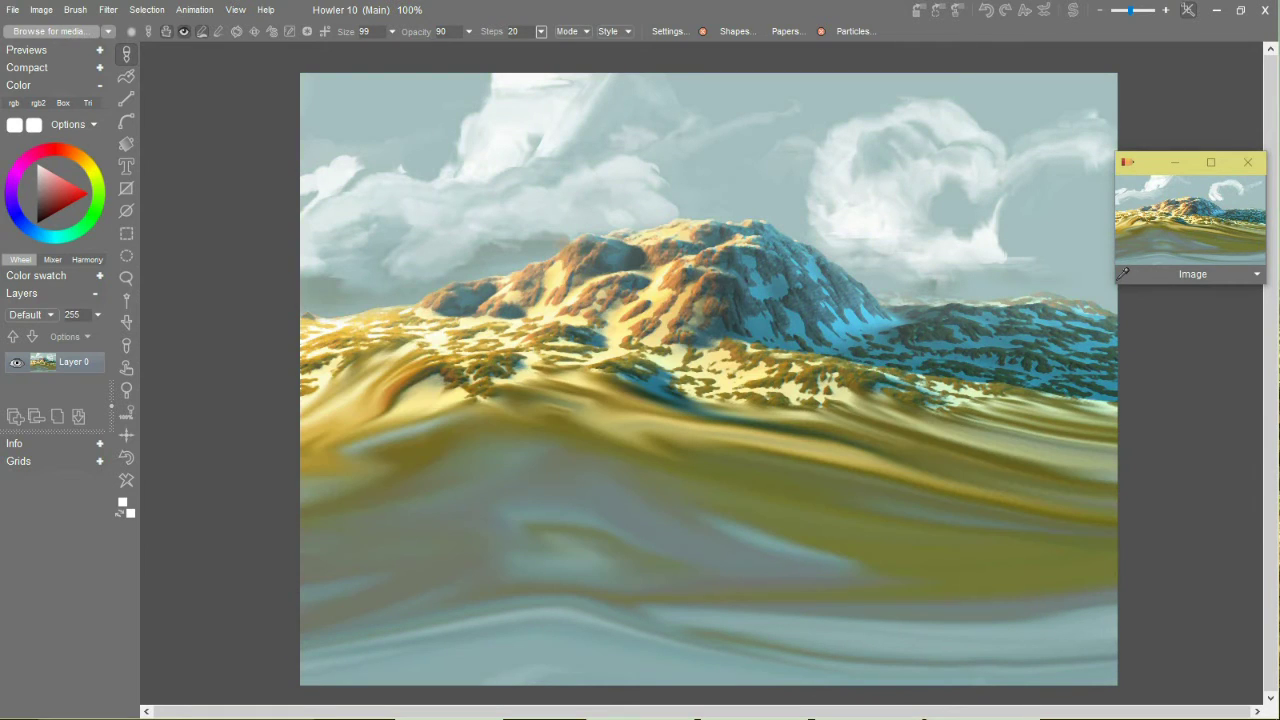
Create a gradual selection of the upper sky with the Selection fader, fading down toward the mountain peak
{"action": "left_click", "coordinate": [146, 9]}
{"action": "left_click", "coordinate": [228, 291]}
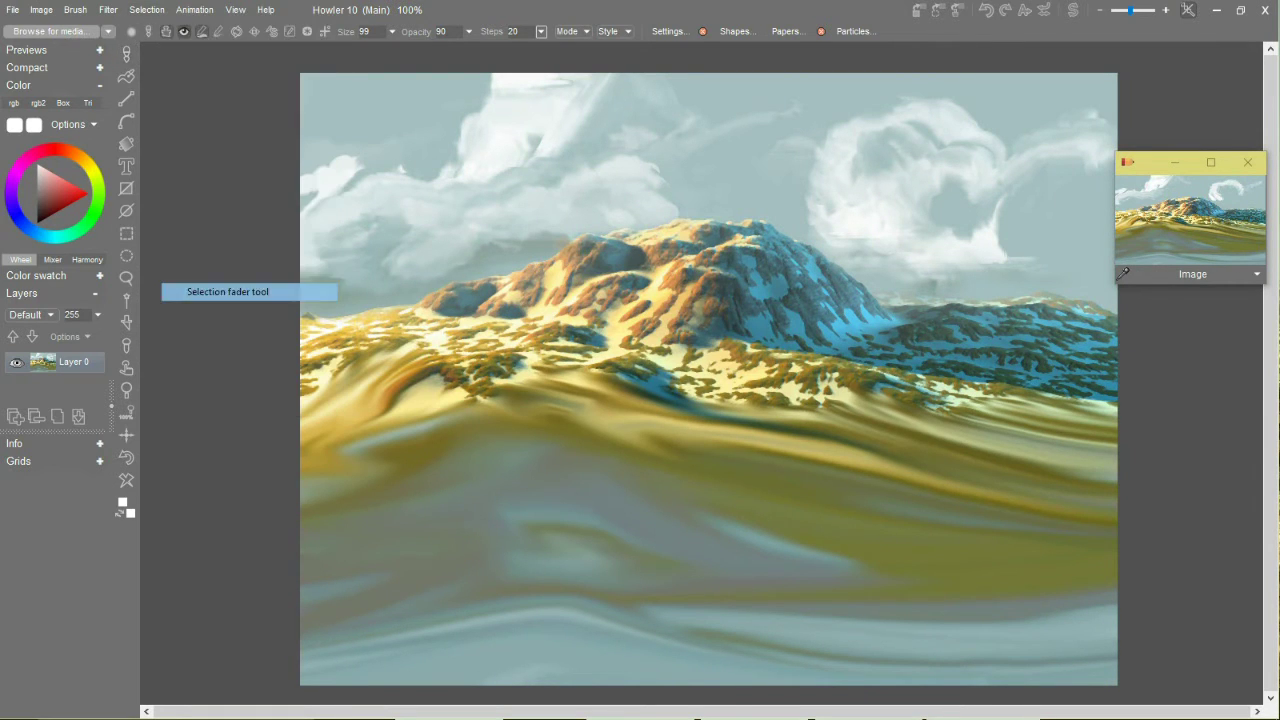
{"action": "left_click_drag", "start_coordinate": [654, 84], "coordinate": [663, 250]}
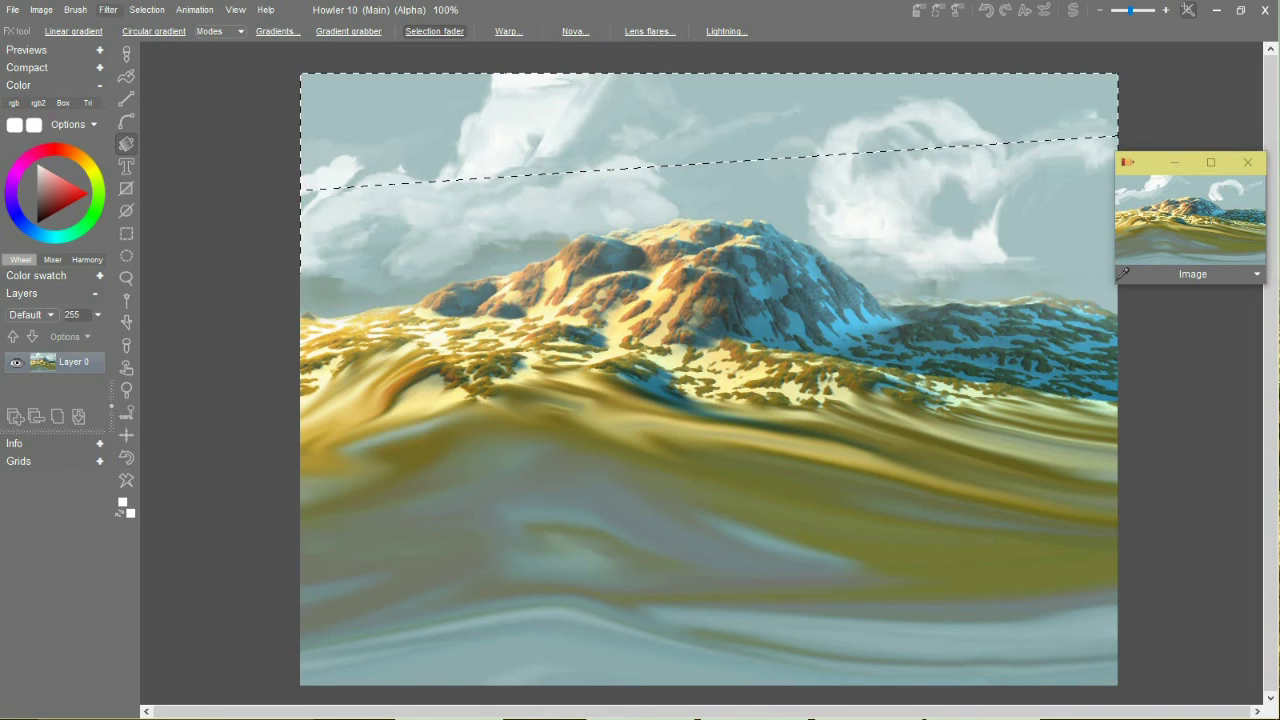
Adjust the selected sky's hue to 204 and its saturation to 170 with Hue / Sat / Value
{"action": "left_click", "coordinate": [108, 9]}
{"action": "mouse_move", "coordinate": [150, 43]}
{"action": "left_click", "coordinate": [334, 113]}
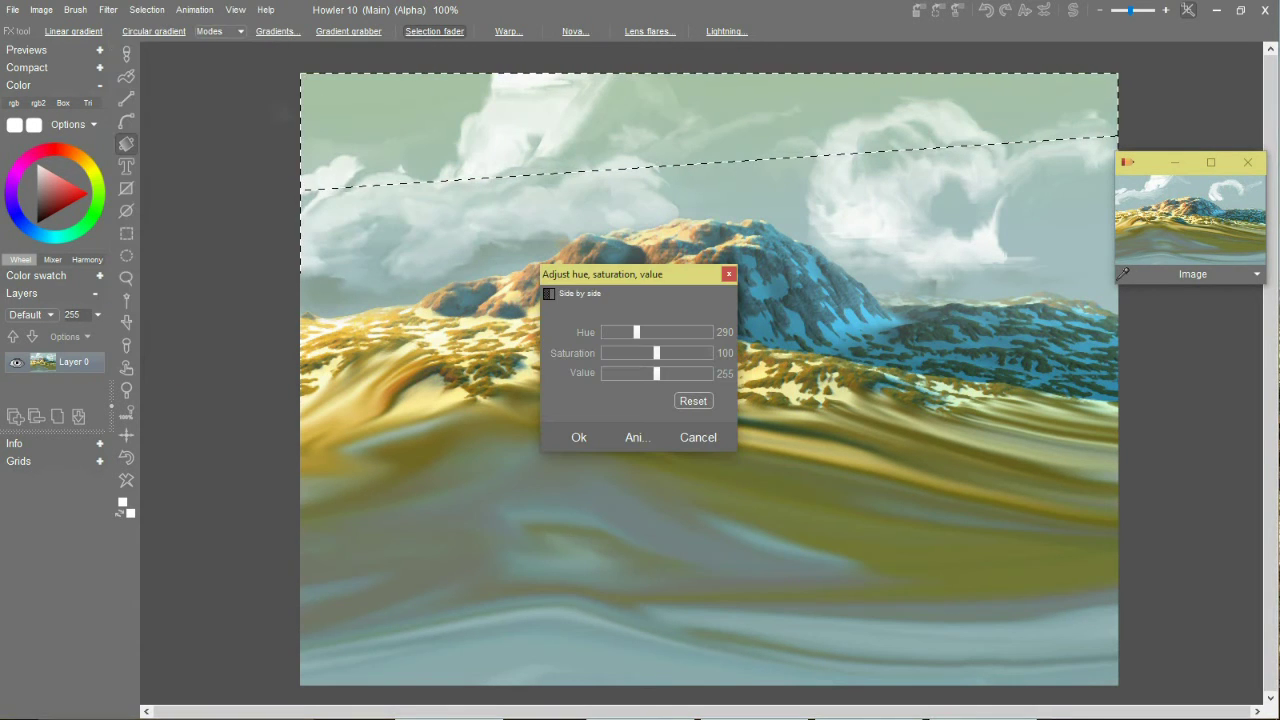
{"action": "left_click_drag", "start_coordinate": [656, 353], "coordinate": [680, 332]}
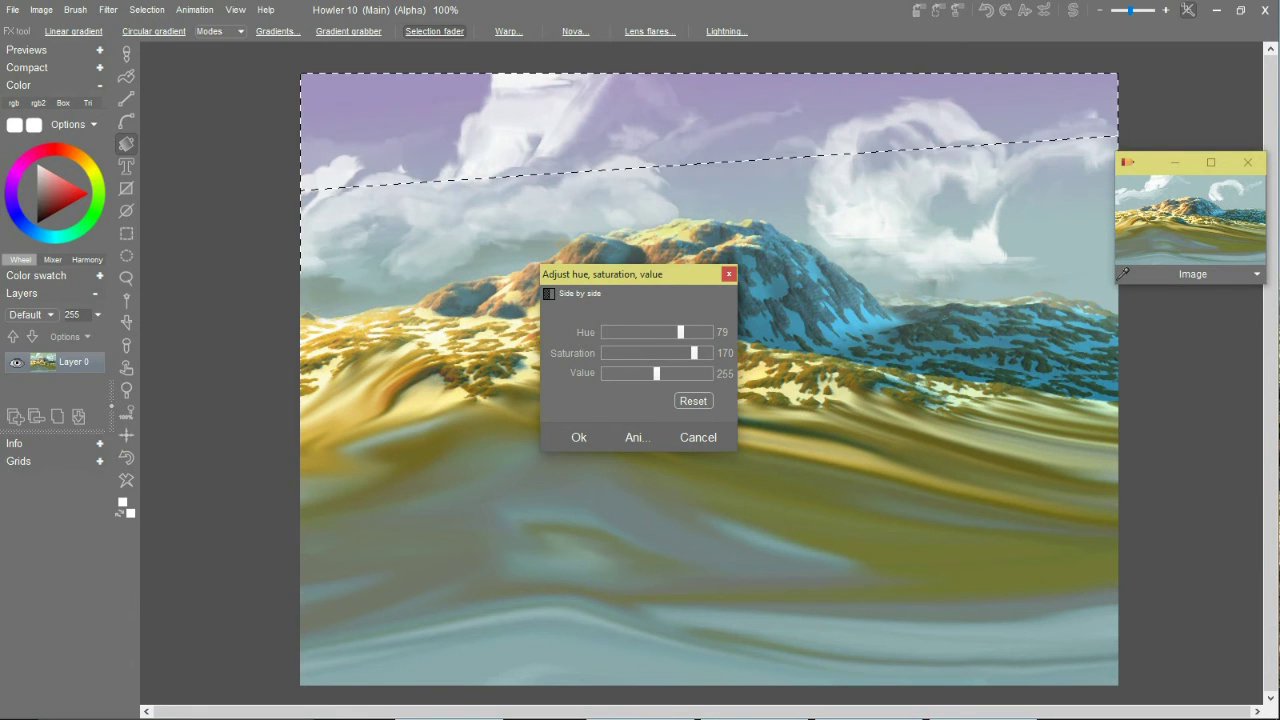
{"action": "left_click_drag", "start_coordinate": [680, 332], "coordinate": [611, 332]}
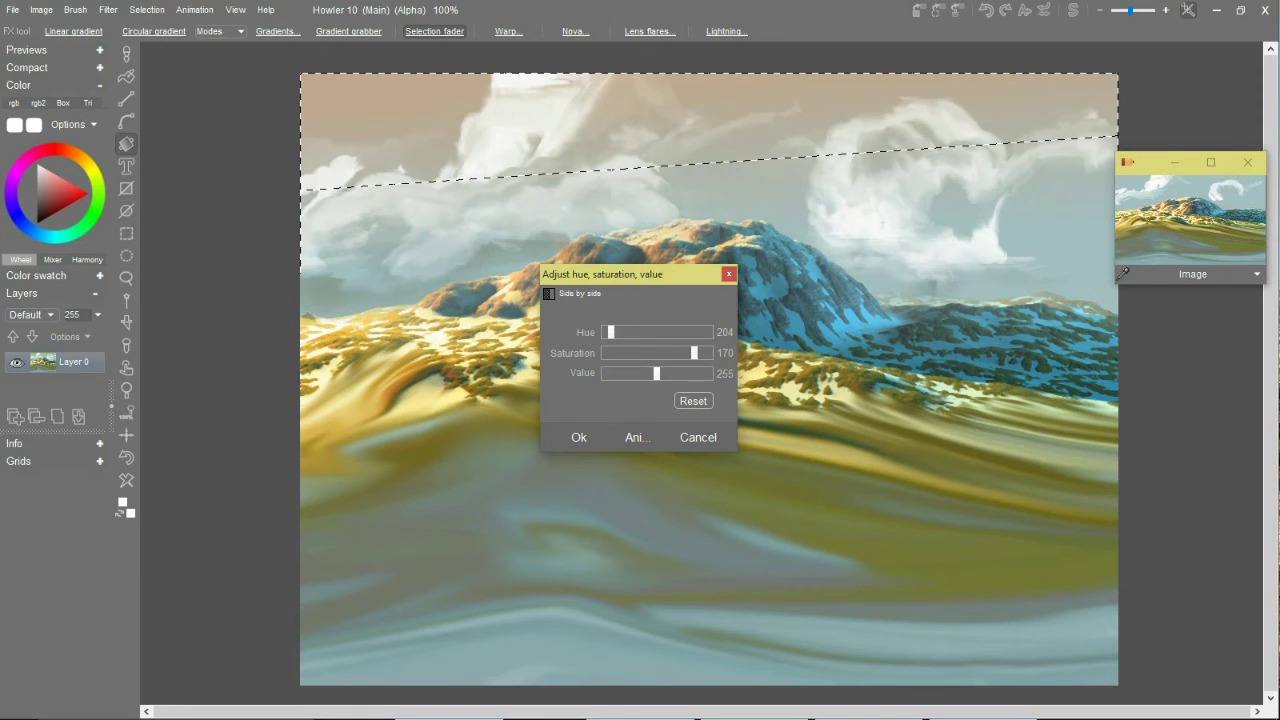
{"action": "left_click", "coordinate": [578, 437]}
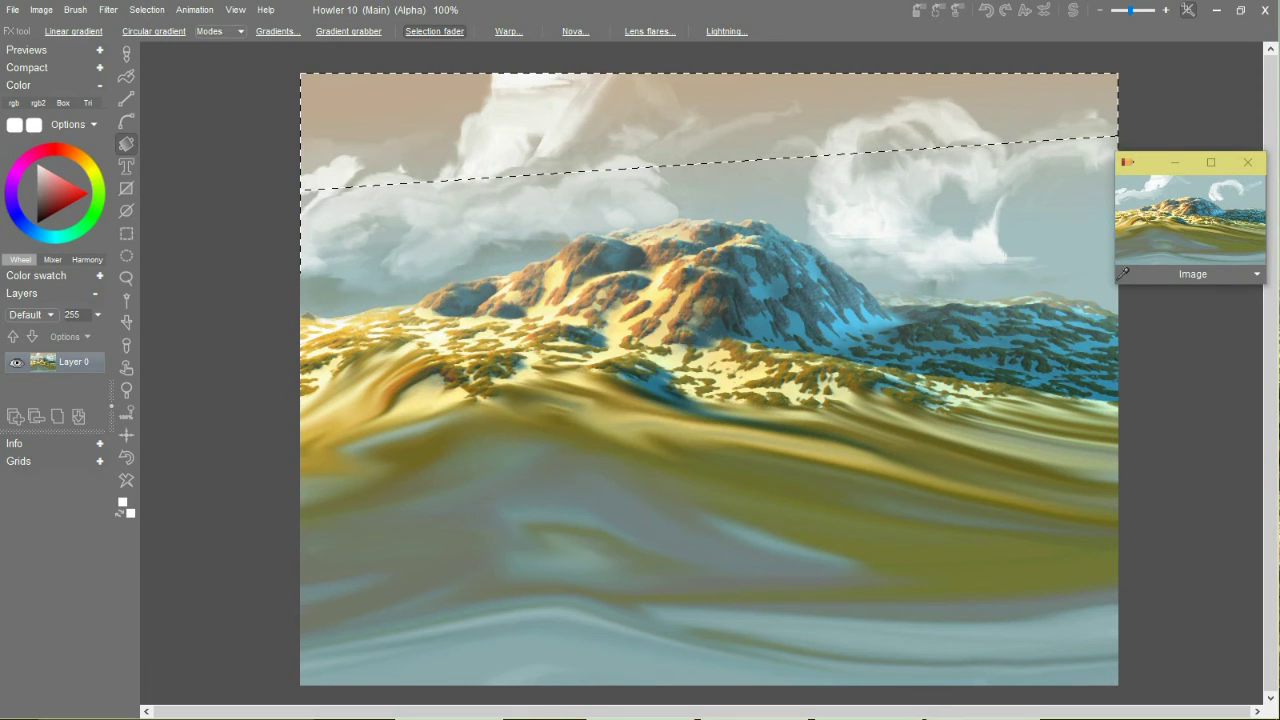
Clear the sky selection and apply the Median convolution filter to the whole image
{"action": "left_click", "coordinate": [143, 11]}
{"action": "key", "text": "Return"}
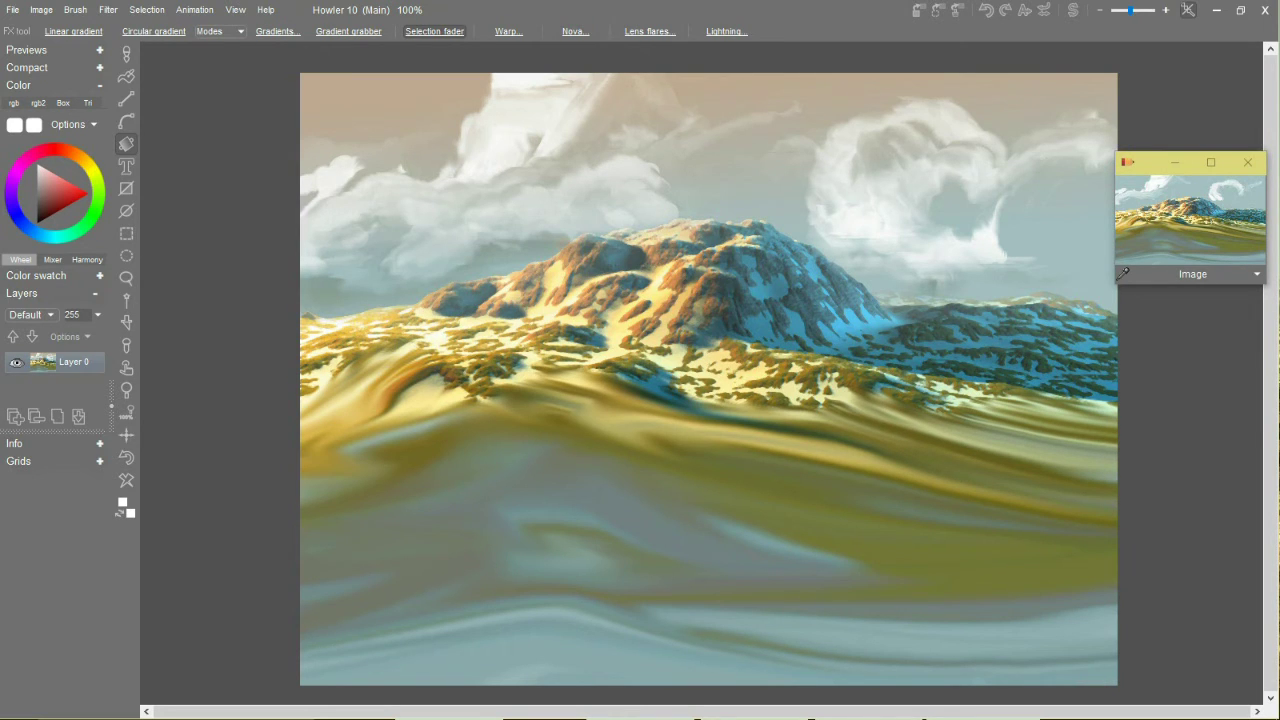
{"action": "left_click", "coordinate": [108, 10]}
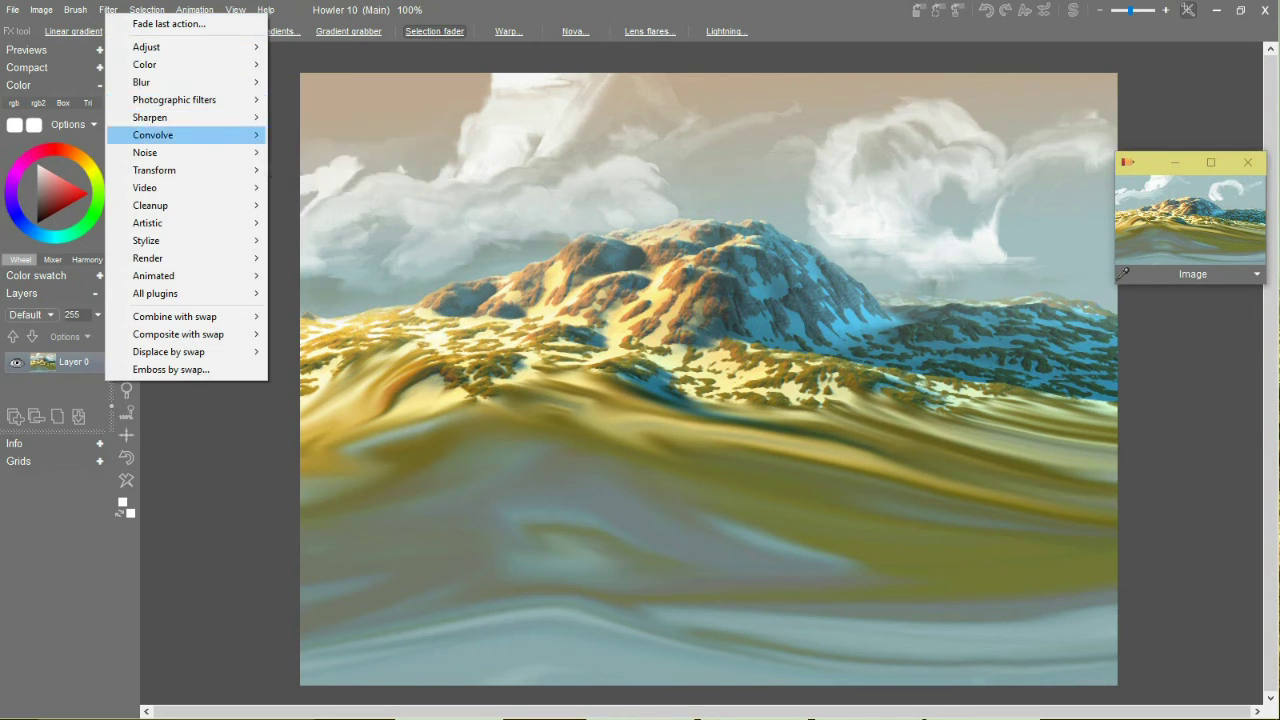
{"action": "key", "text": "Up"}
{"action": "key", "text": "Up"}
{"action": "key", "text": "Up"}
{"action": "key", "text": "Up"}
{"action": "key", "text": "Up"}
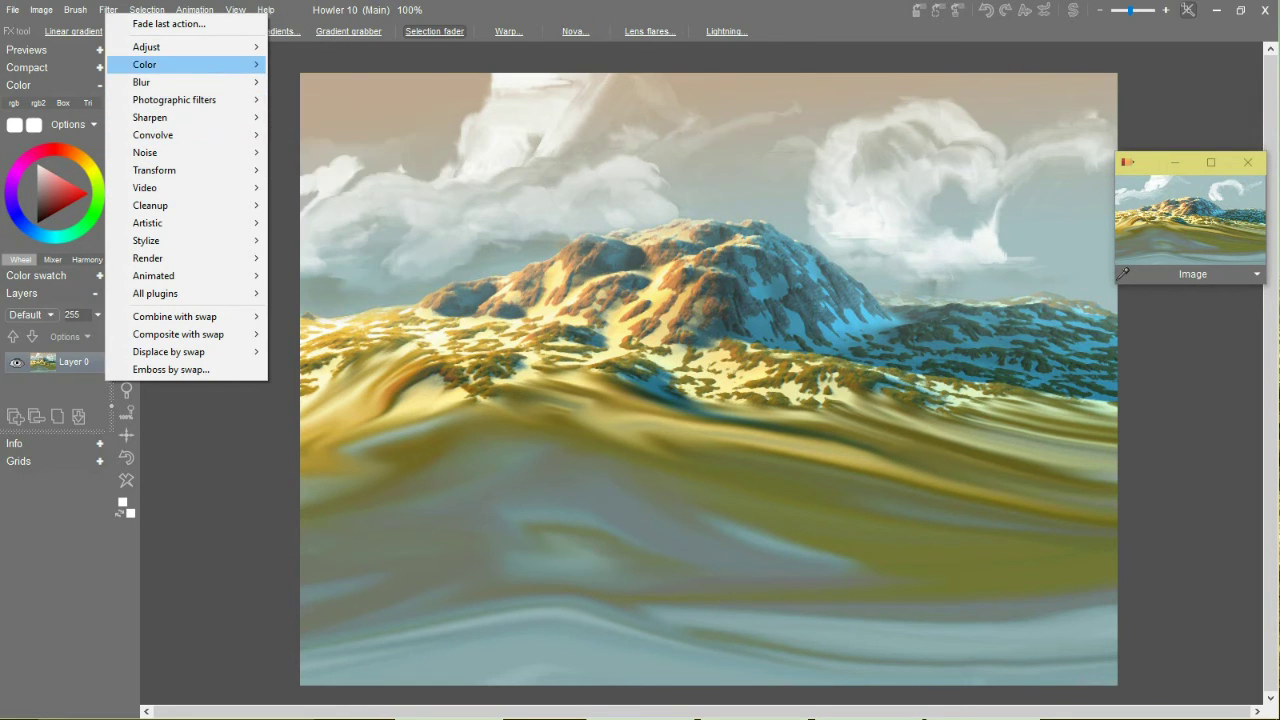
{"action": "key", "text": "Down"}
{"action": "key", "text": "Down"}
{"action": "key", "text": "Down"}
{"action": "key", "text": "Down"}
{"action": "key", "text": "Down"}
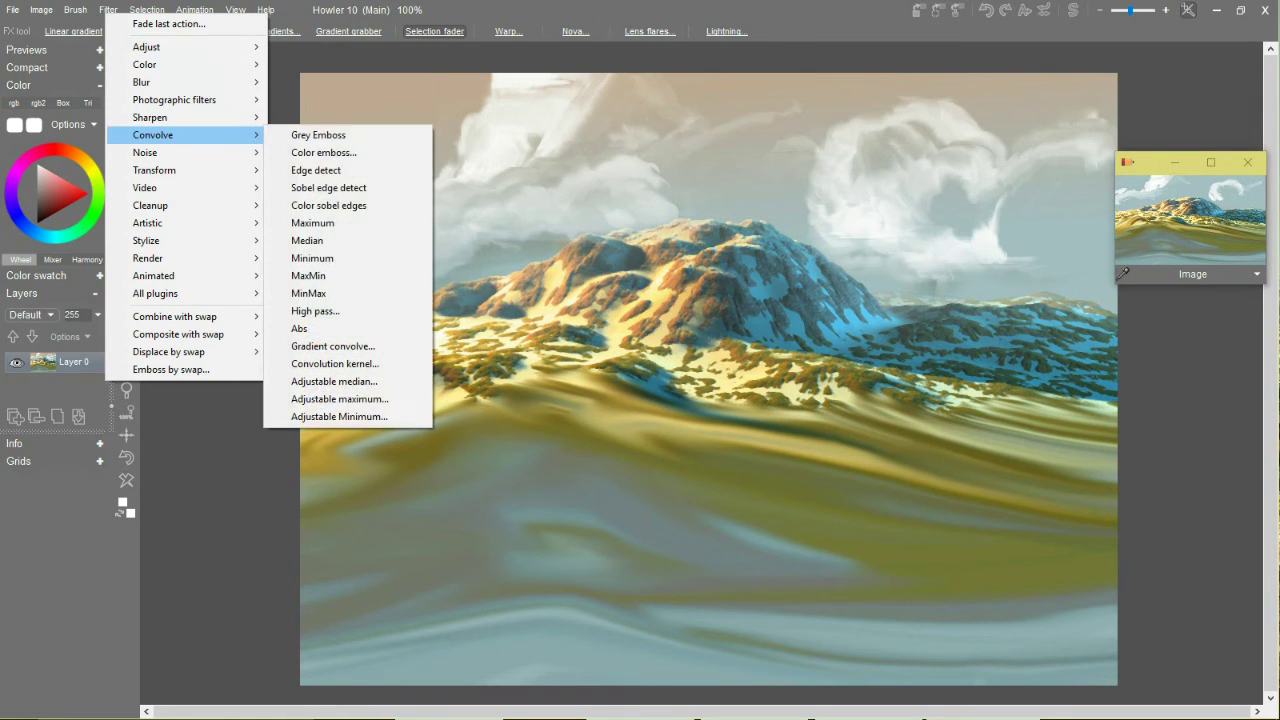
{"action": "key", "text": "Down"}
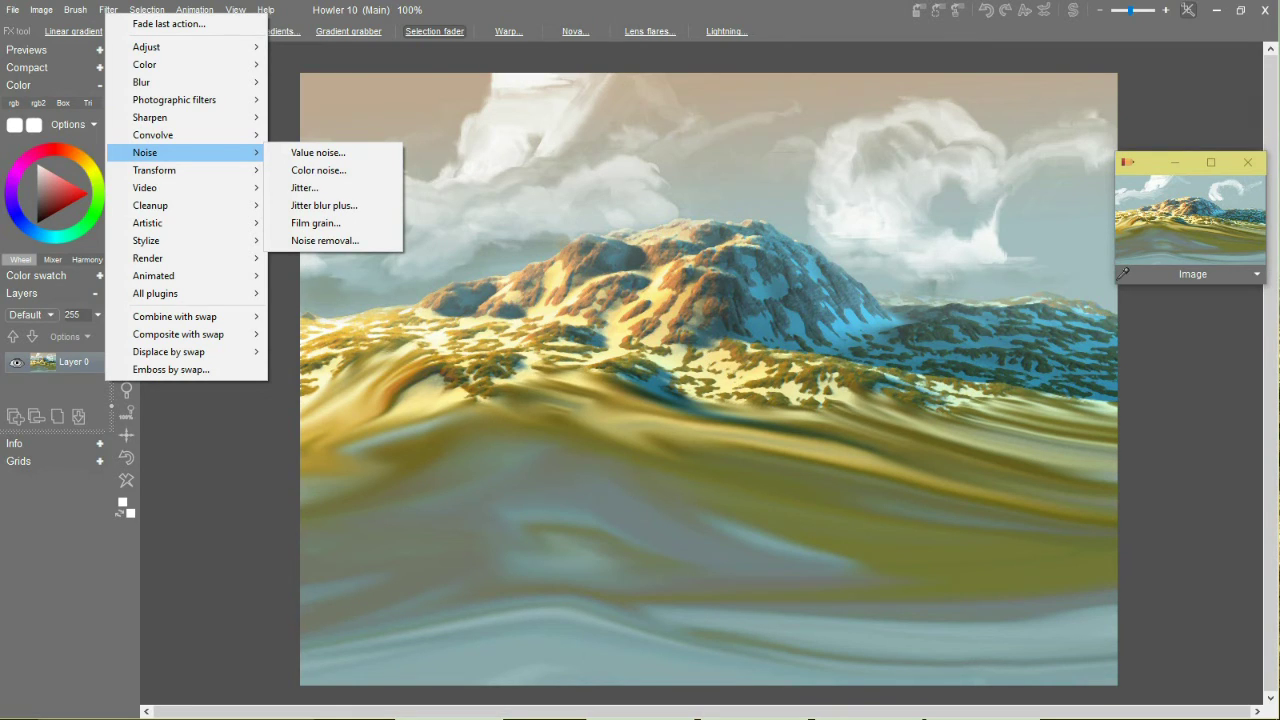
{"action": "key", "text": "Up"}
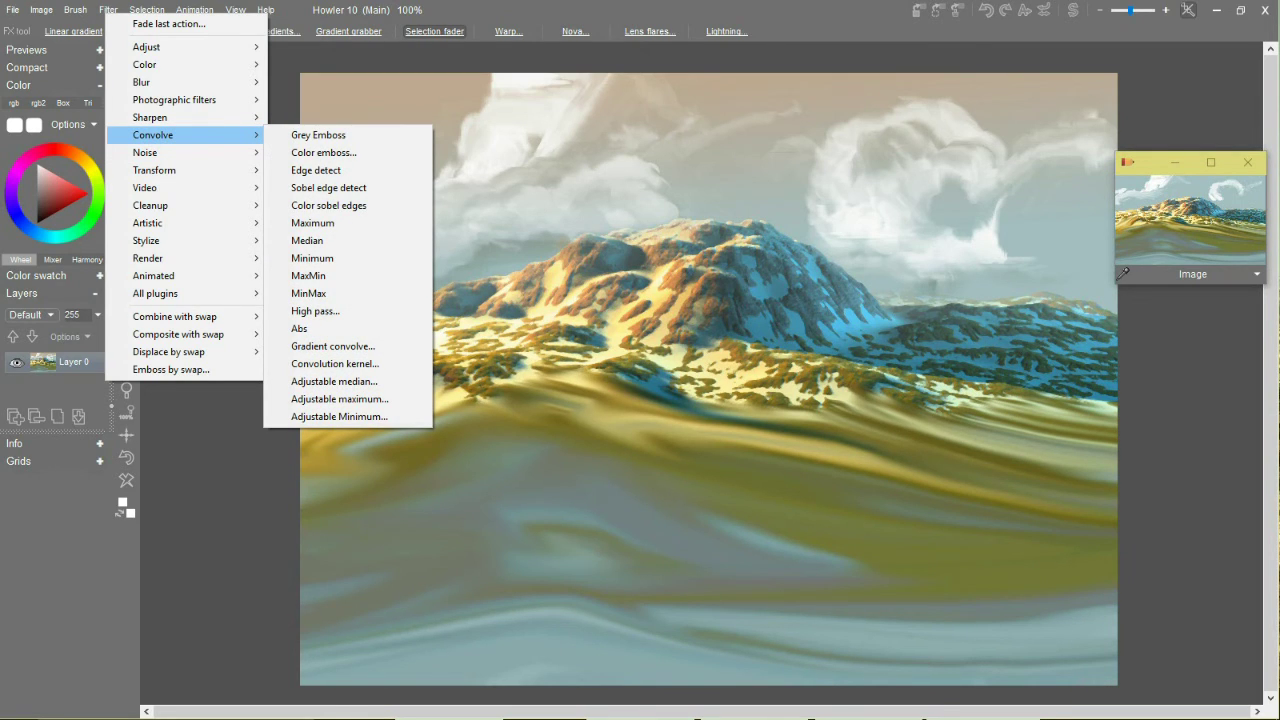
{"action": "key", "text": "Right"}
{"action": "key", "text": "Left"}
{"action": "key", "text": "Up"}
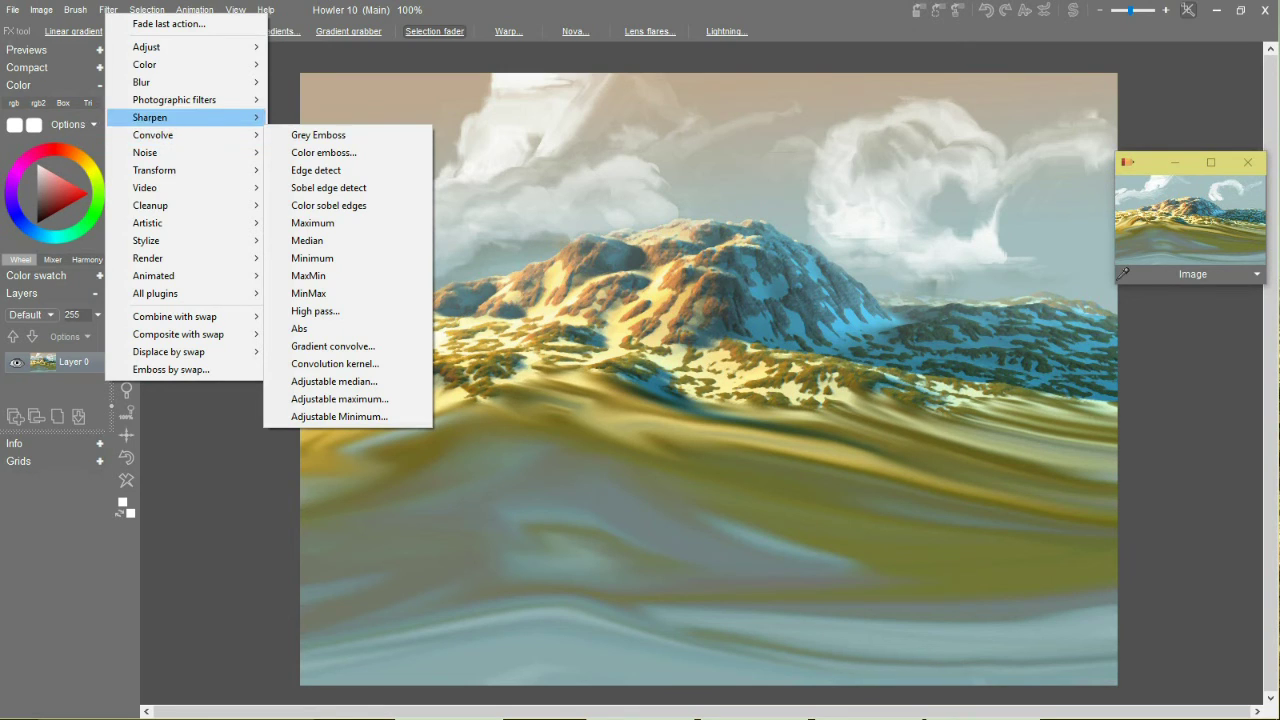
{"action": "key", "text": "Up"}
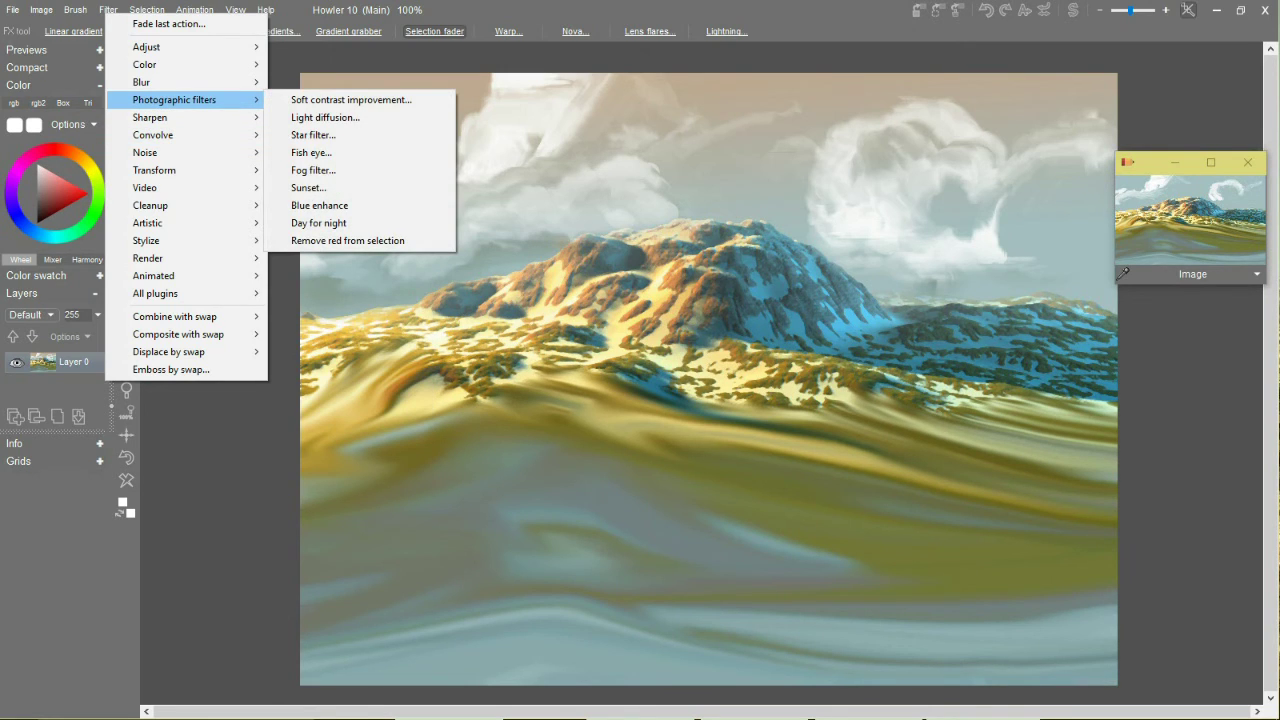
{"action": "mouse_move", "coordinate": [153, 135]}
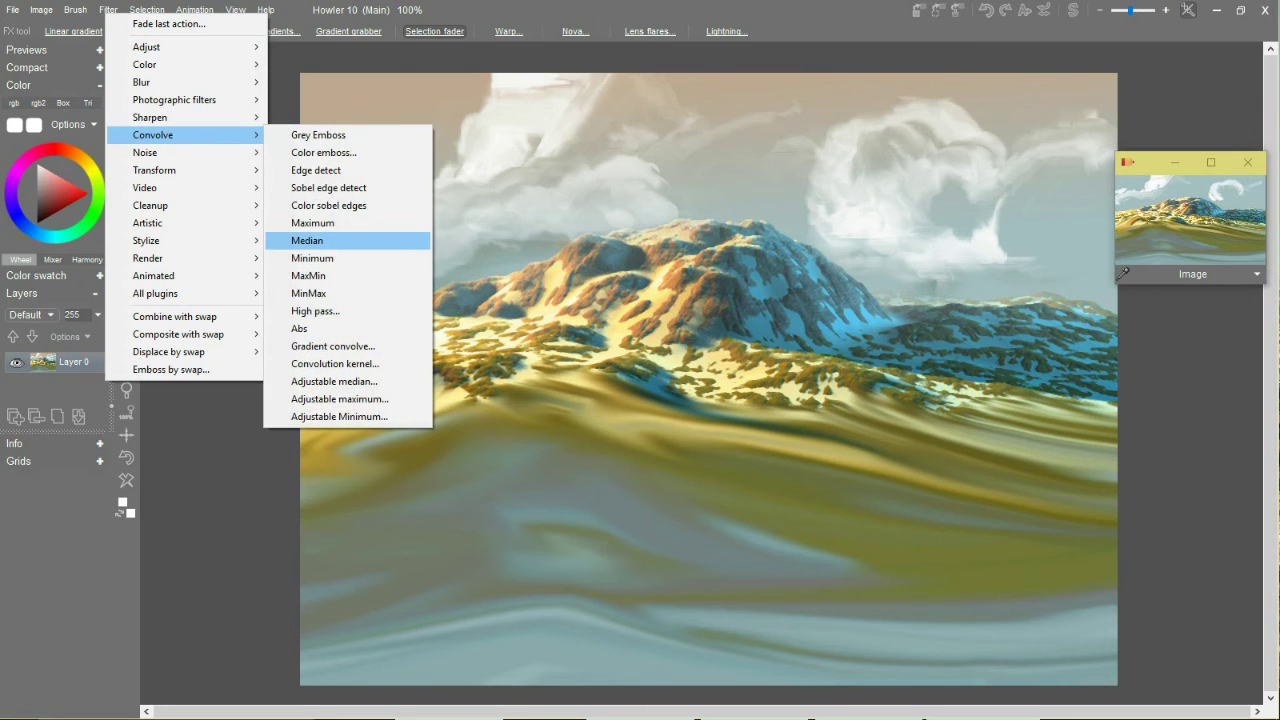
{"action": "key", "text": "Return"}
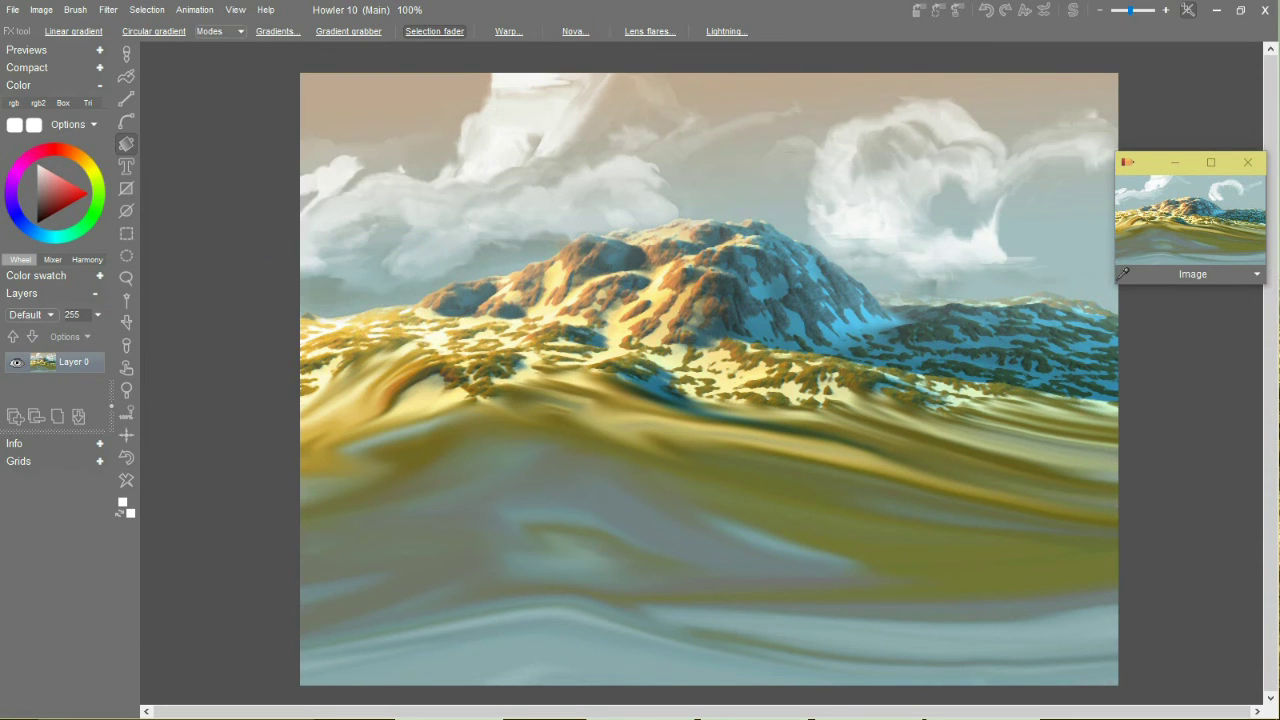
Apply the Adjustable median convolution filter to the whole image with a lower Size setting
{"action": "left_click", "coordinate": [109, 9]}
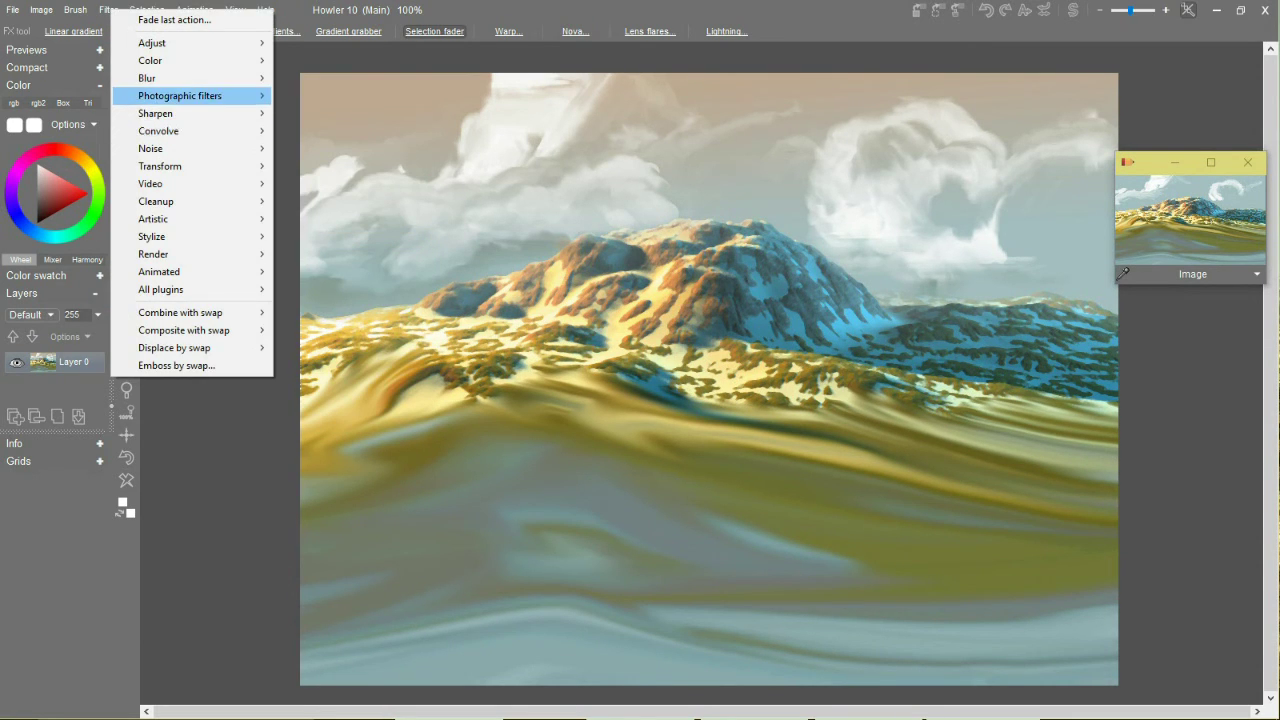
{"action": "mouse_move", "coordinate": [180, 95]}
{"action": "key", "text": "Down"}
{"action": "key", "text": "Down"}
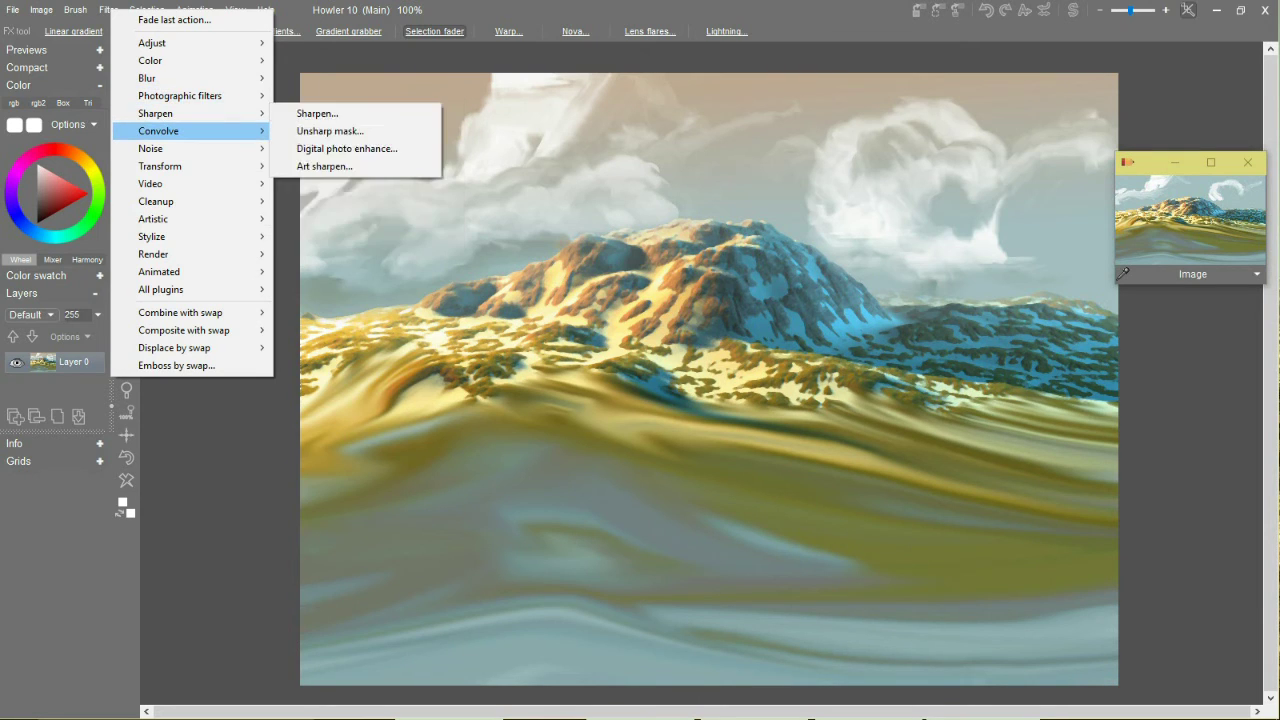
{"action": "key", "text": "Right"}
{"action": "key", "text": "Down"}
{"action": "key", "text": "Down"}
{"action": "key", "text": "Down"}
{"action": "key", "text": "Down"}
{"action": "key", "text": "Down"}
{"action": "key", "text": "Down"}
{"action": "key", "text": "Down"}
{"action": "key", "text": "Down"}
{"action": "key", "text": "Down"}
{"action": "key", "text": "Down"}
{"action": "key", "text": "Down"}
{"action": "key", "text": "Down"}
{"action": "key", "text": "Down"}
{"action": "key", "text": "Down"}
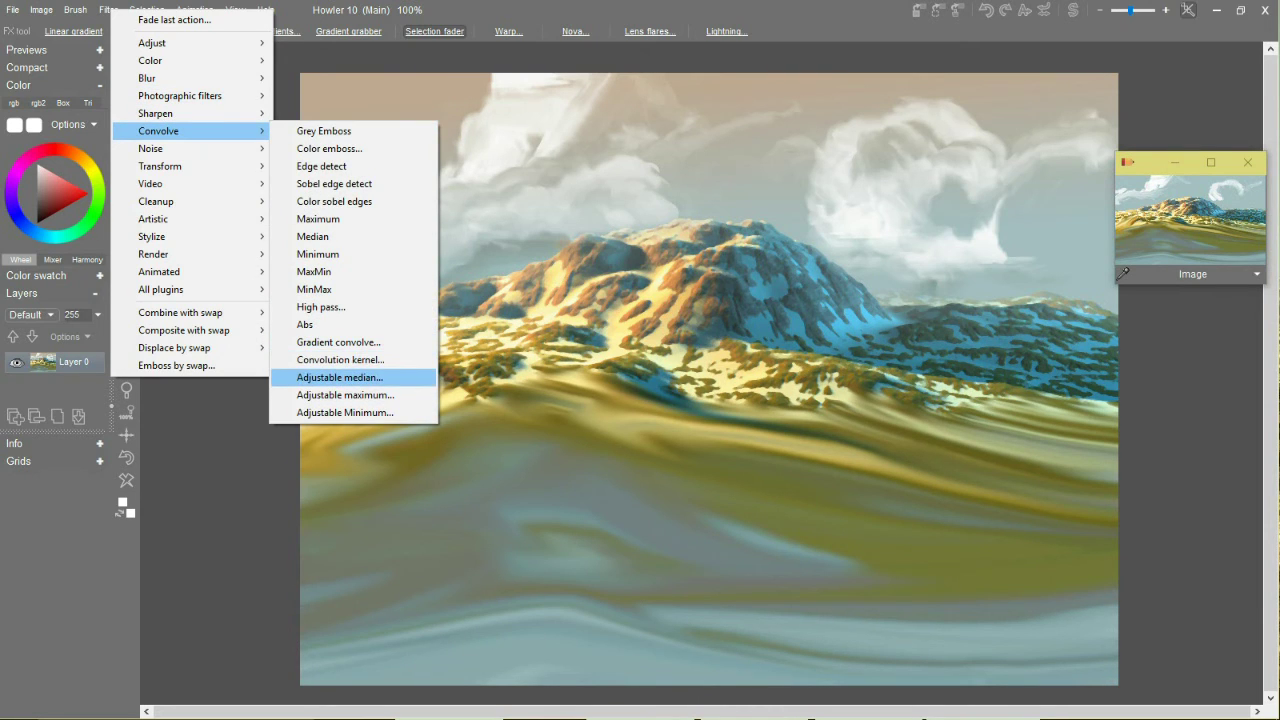
{"action": "key", "text": "Return"}
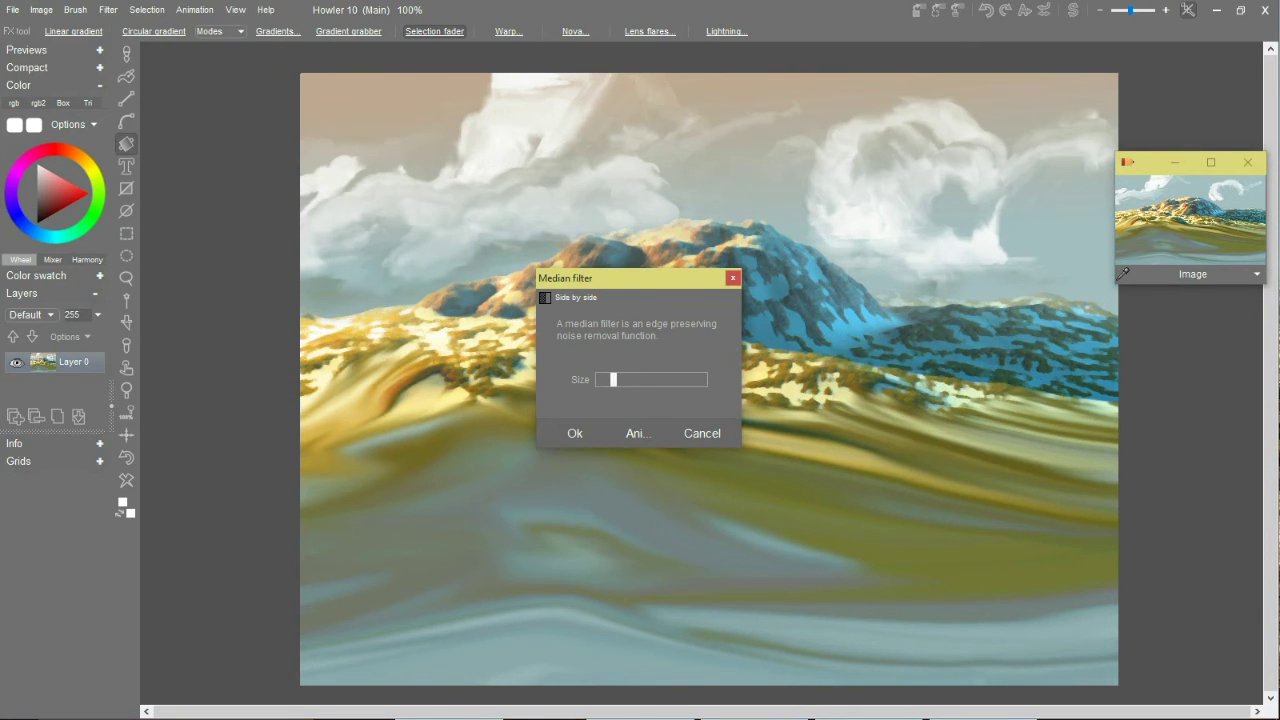
{"action": "left_click_drag", "start_coordinate": [600, 278], "coordinate": [942, 354]}
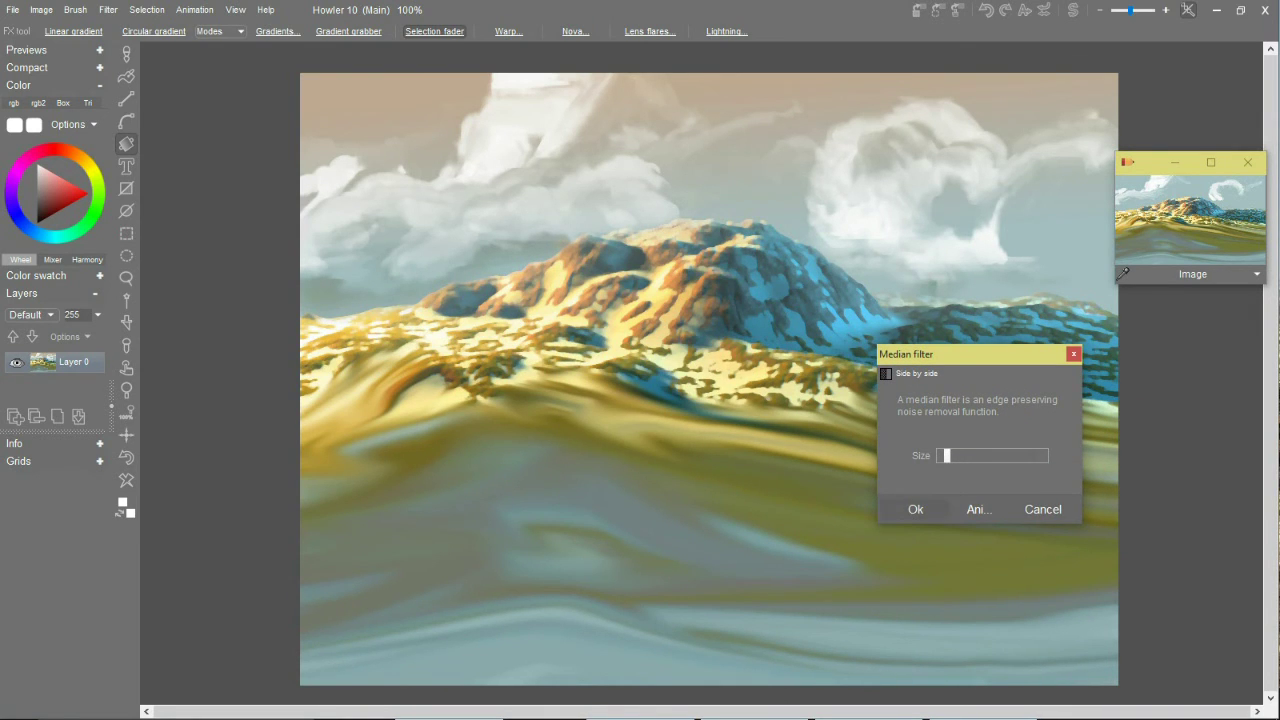
{"action": "left_click", "coordinate": [915, 509]}
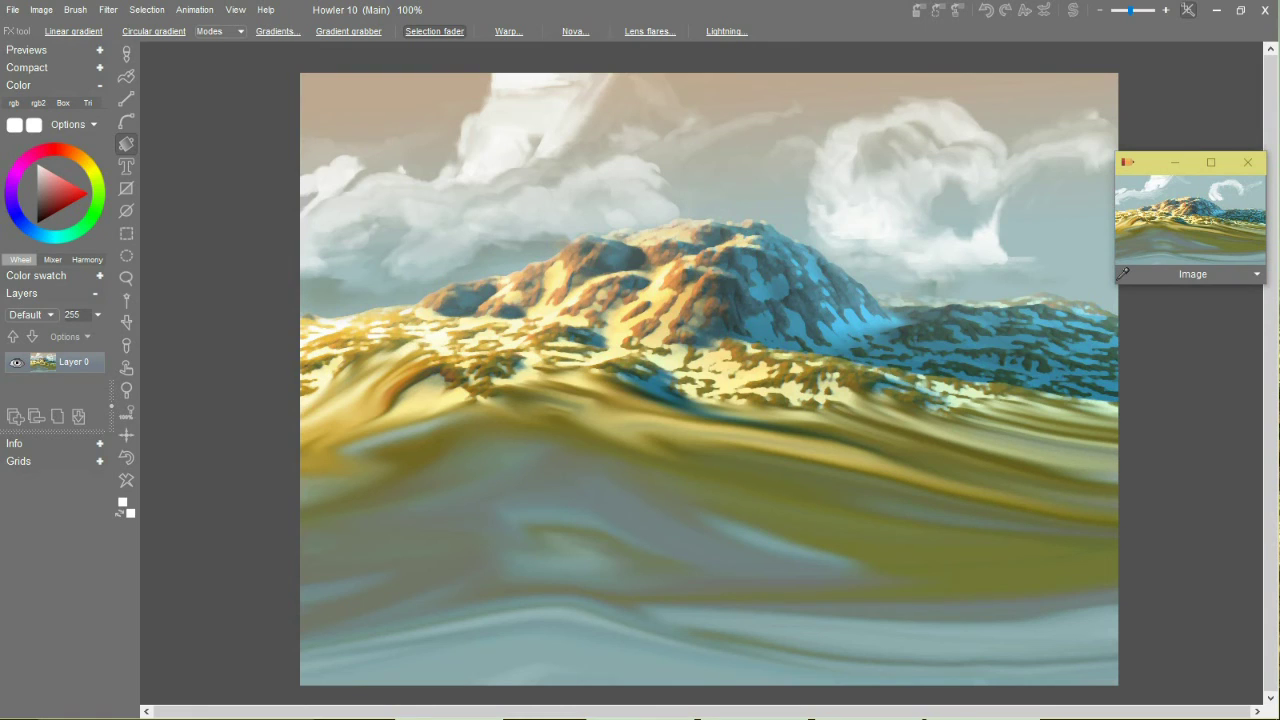